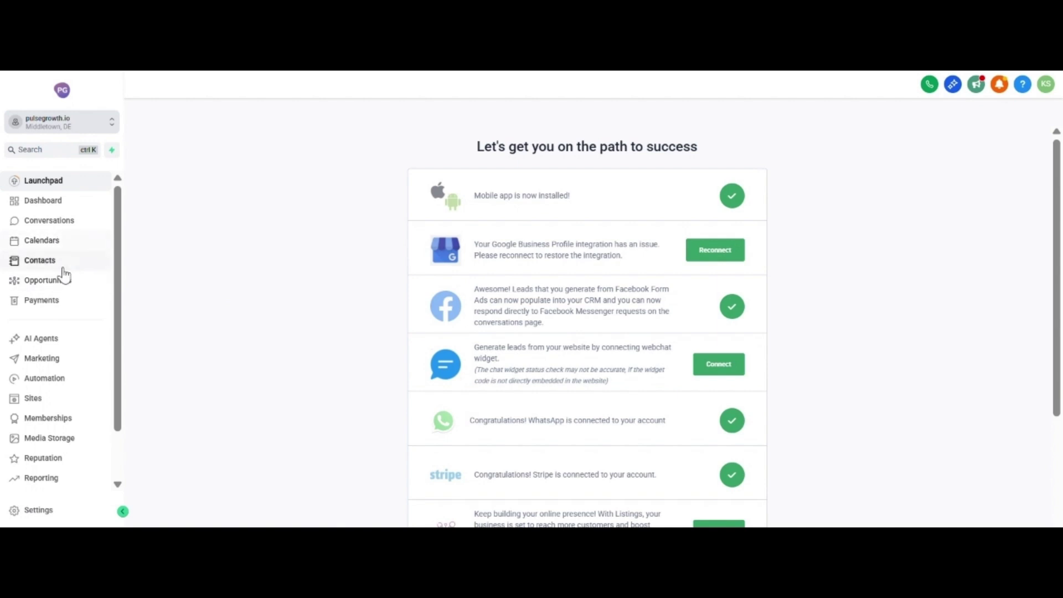
Step: Start a new pipeline in the Opportunities section and name it Test Pipeline
{"action": "left_click", "coordinate": [66, 282]}
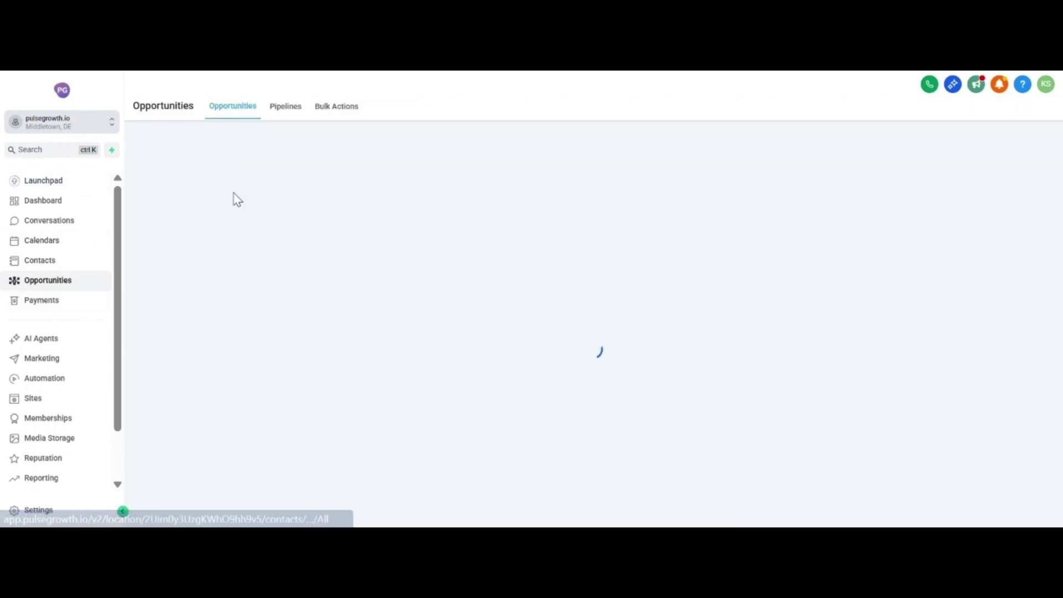
{"action": "left_click", "coordinate": [284, 109]}
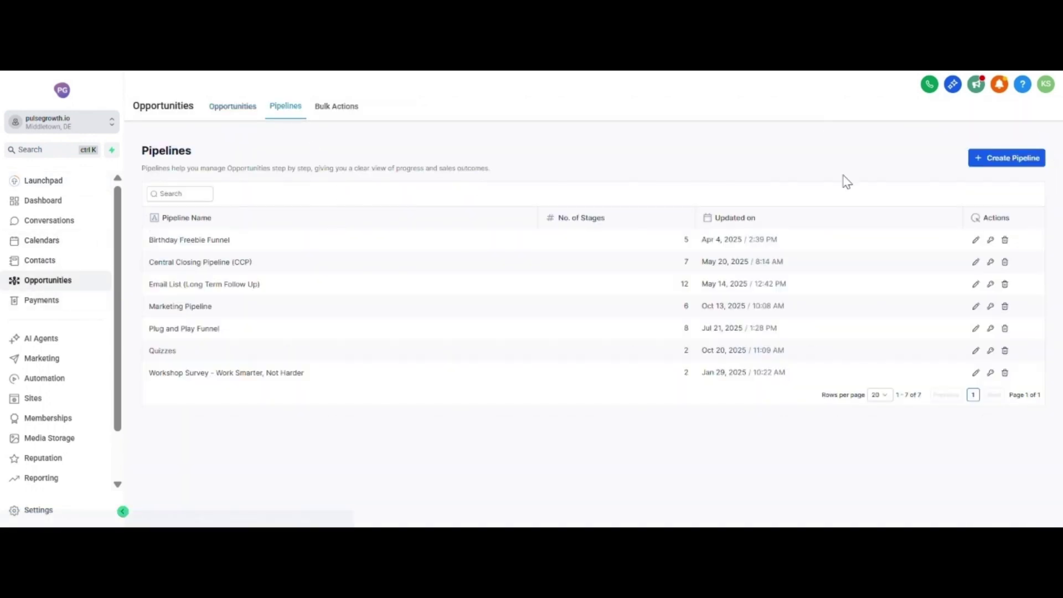
{"action": "left_click", "coordinate": [1009, 166]}
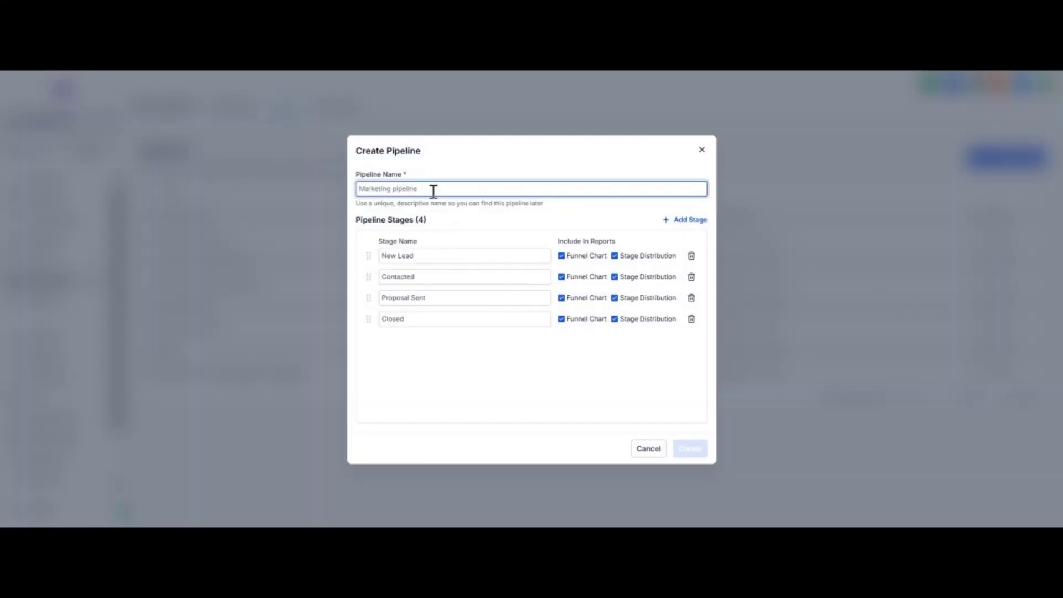
{"action": "type", "text": "Test Pipeline"}
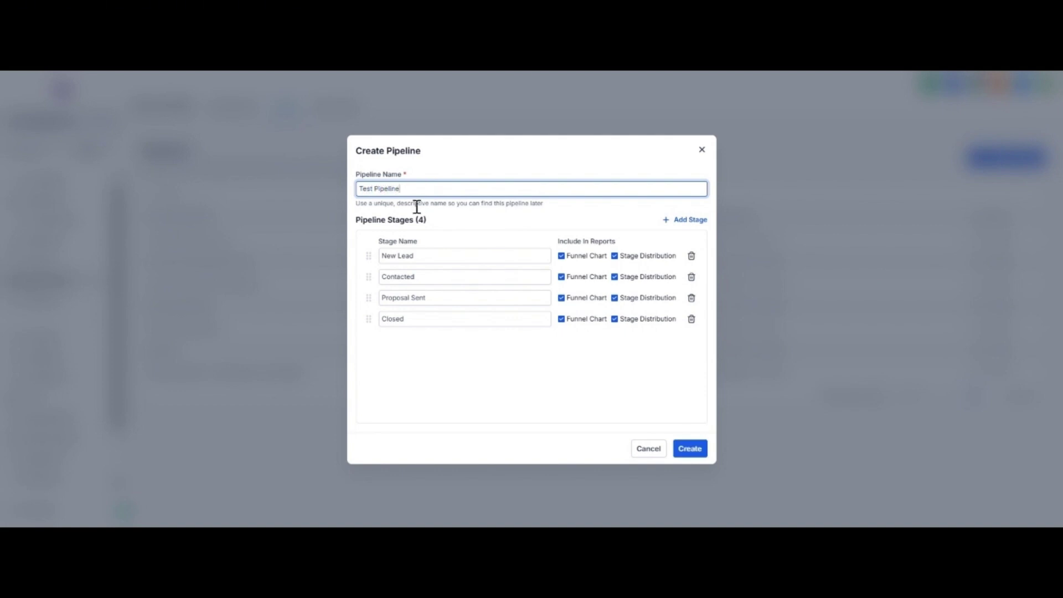
{"action": "left_click_drag", "start_coordinate": [432, 259], "coordinate": [379, 326]}
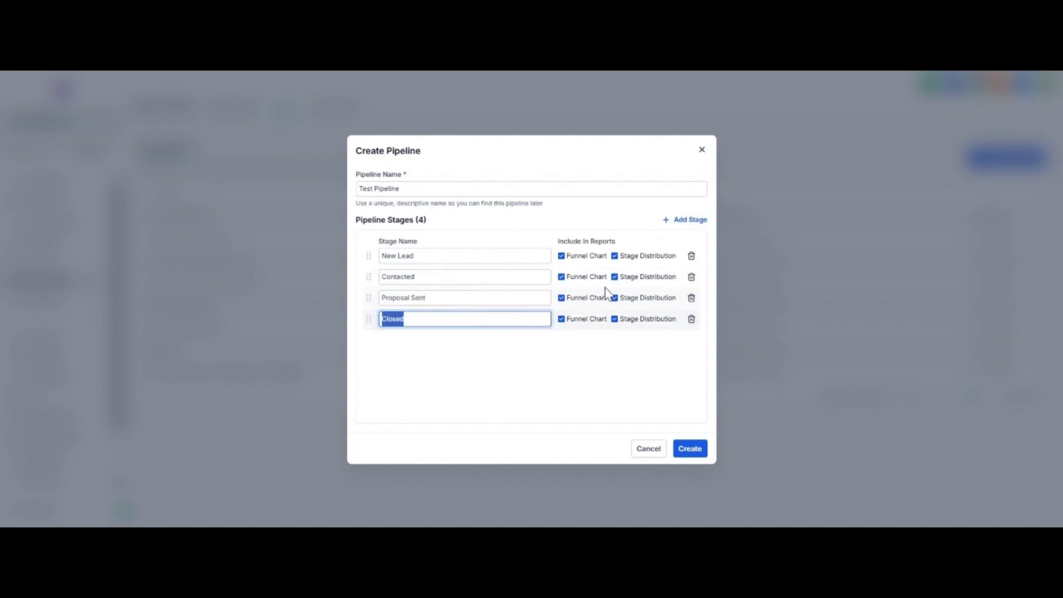
Step: Add a fifth stage named Appointment Booked to Test Pipeline
{"action": "left_click", "coordinate": [681, 227]}
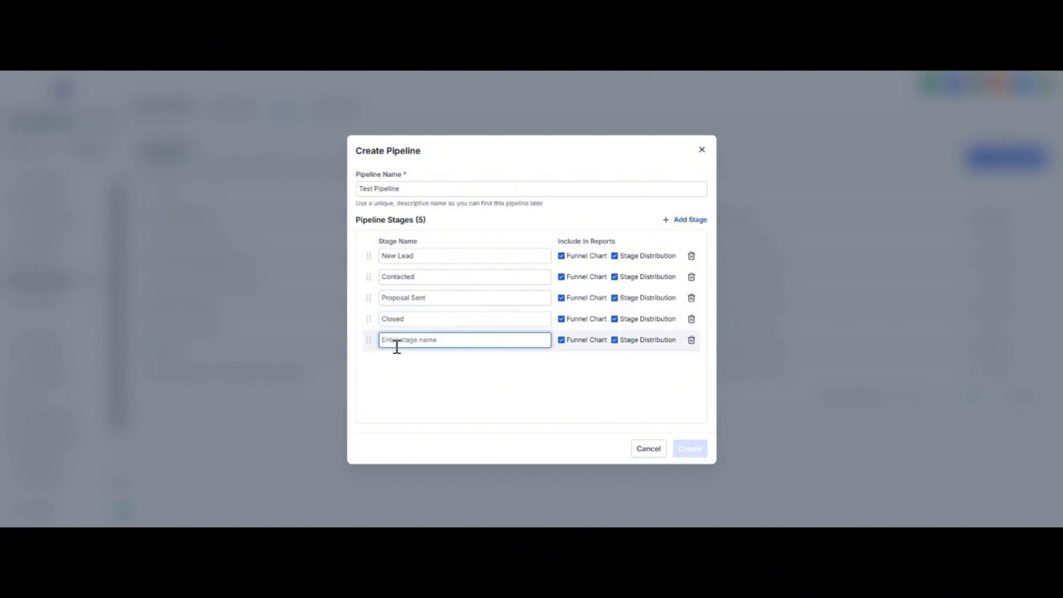
{"action": "left_click", "coordinate": [431, 341]}
{"action": "type", "text": "Appointment Booked"}
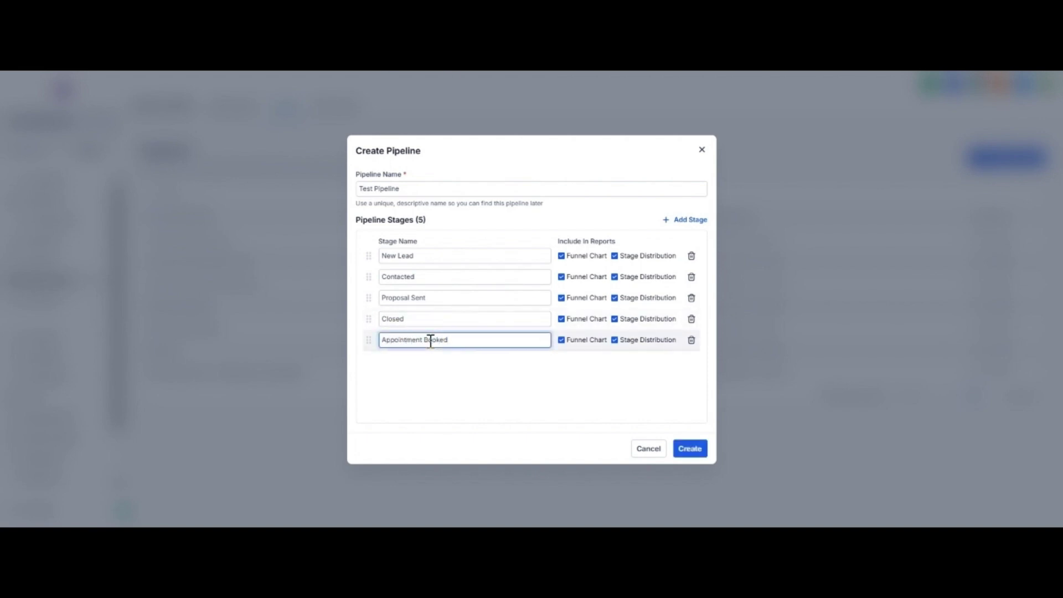
{"action": "left_click", "coordinate": [525, 379]}
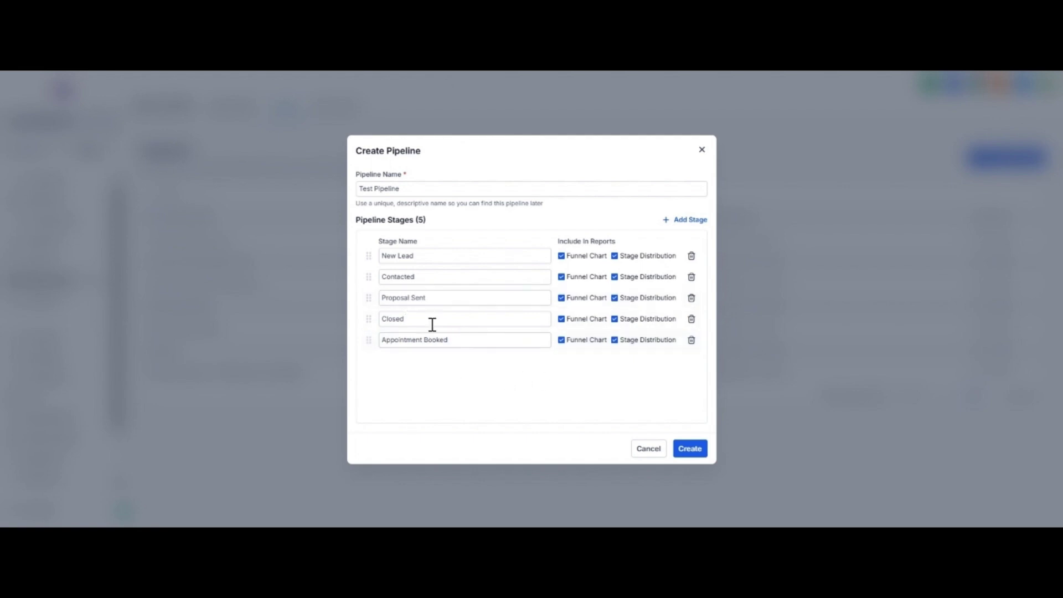
Step: Remove the Closed and Proposal Sent stages and create the pipeline
{"action": "left_click", "coordinate": [691, 321]}
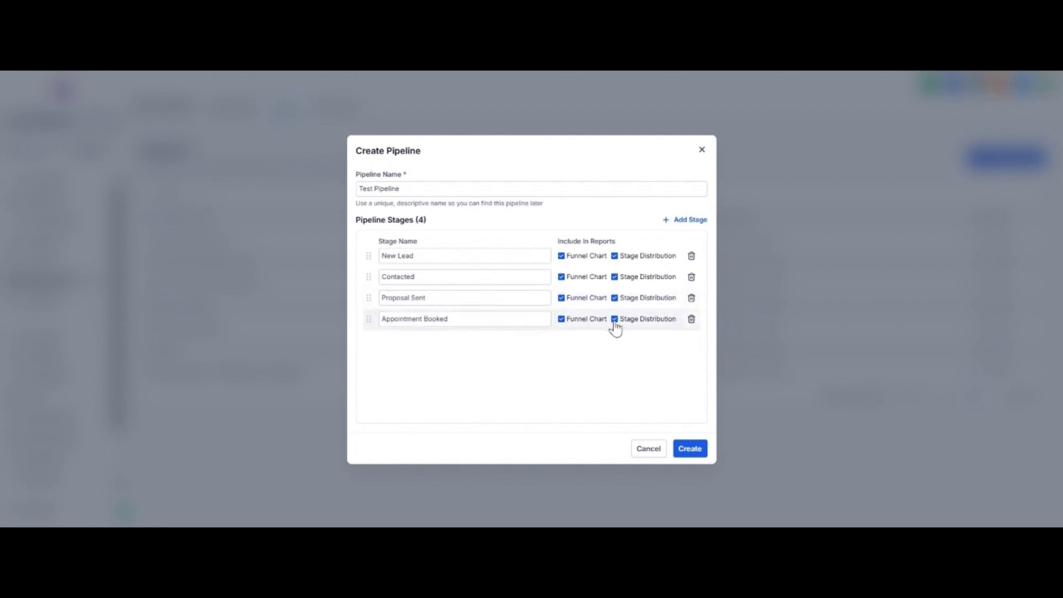
{"action": "left_click", "coordinate": [693, 300]}
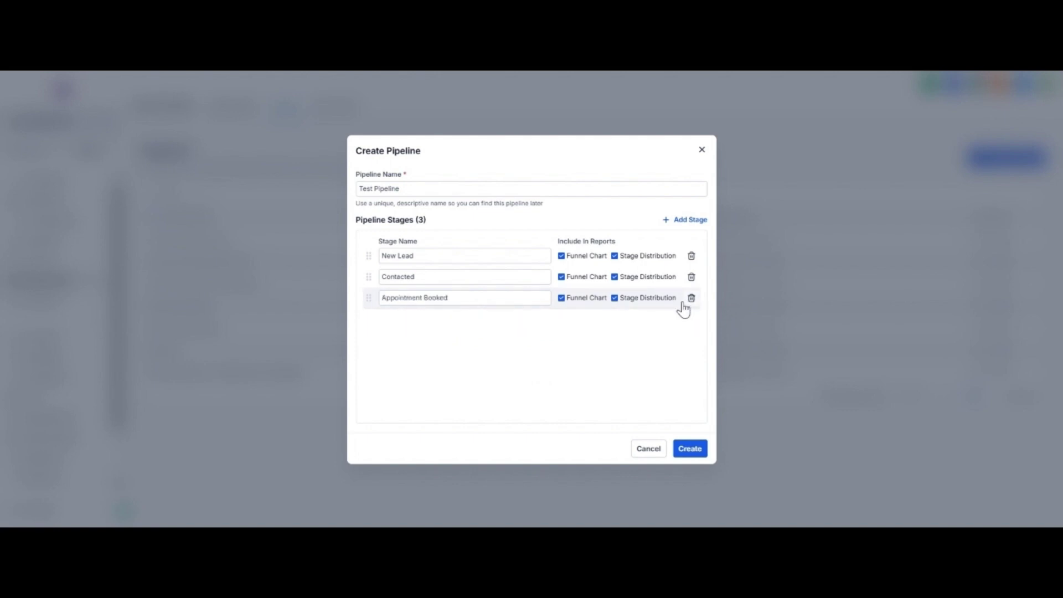
{"action": "left_click", "coordinate": [693, 449]}
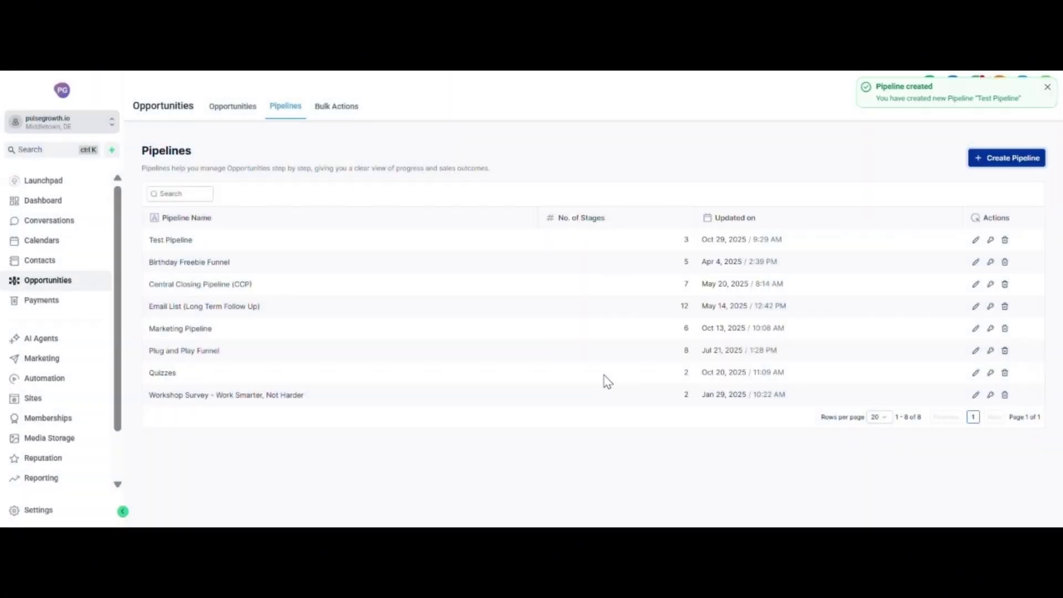
Step: Show Test Pipeline on the opportunities board and look through the board's additional actions
{"action": "left_click", "coordinate": [244, 109]}
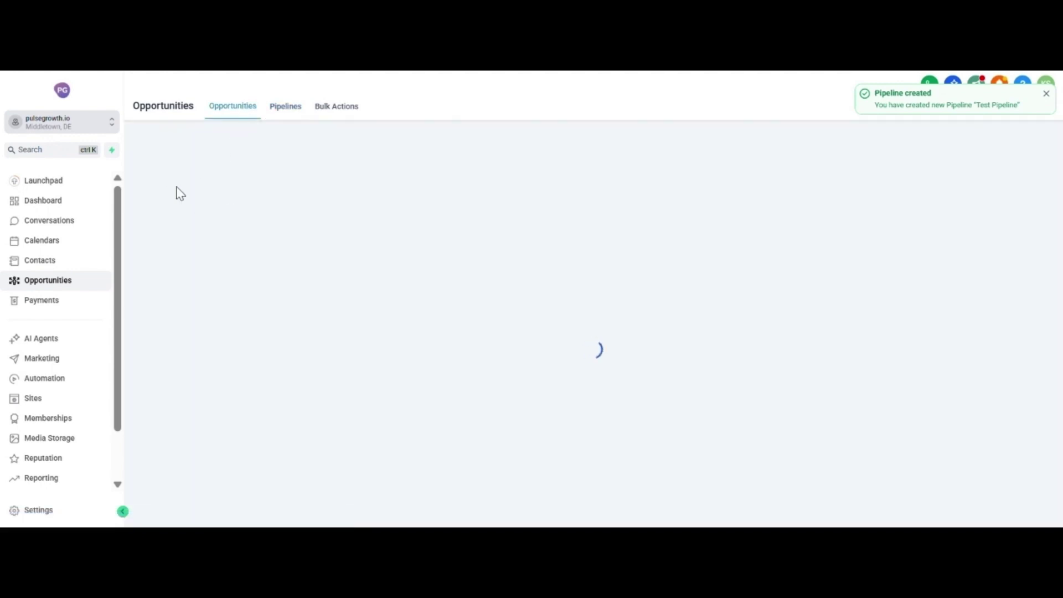
{"action": "left_click", "coordinate": [214, 144]}
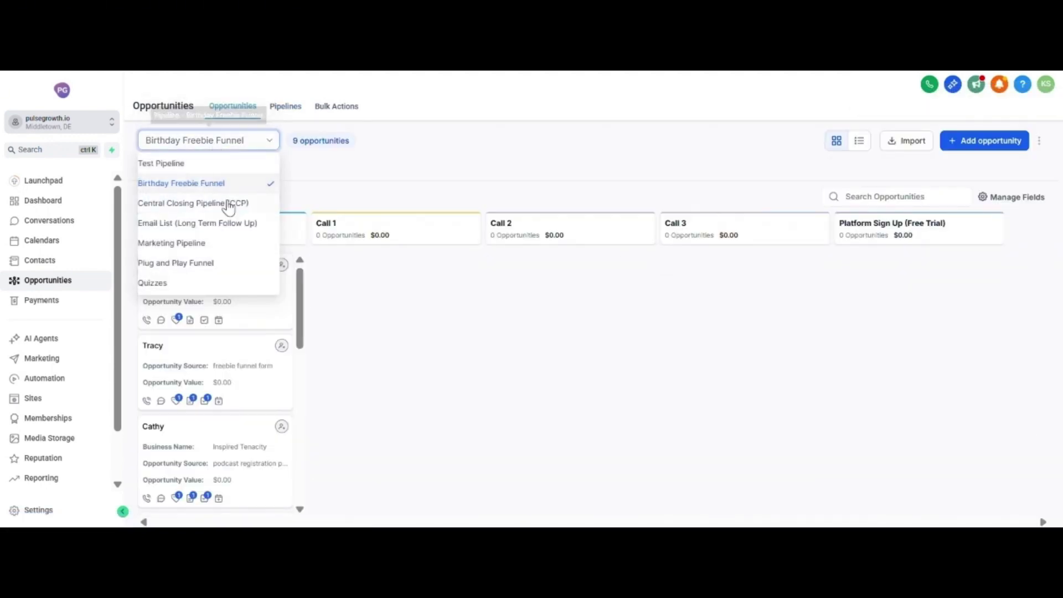
{"action": "left_click", "coordinate": [185, 164]}
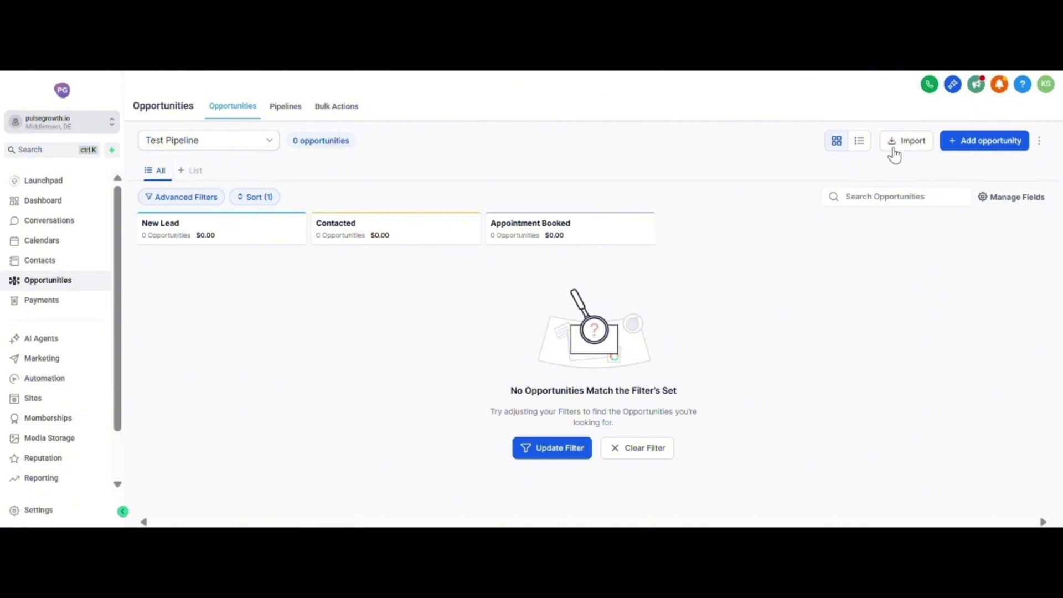
{"action": "left_click", "coordinate": [1038, 143]}
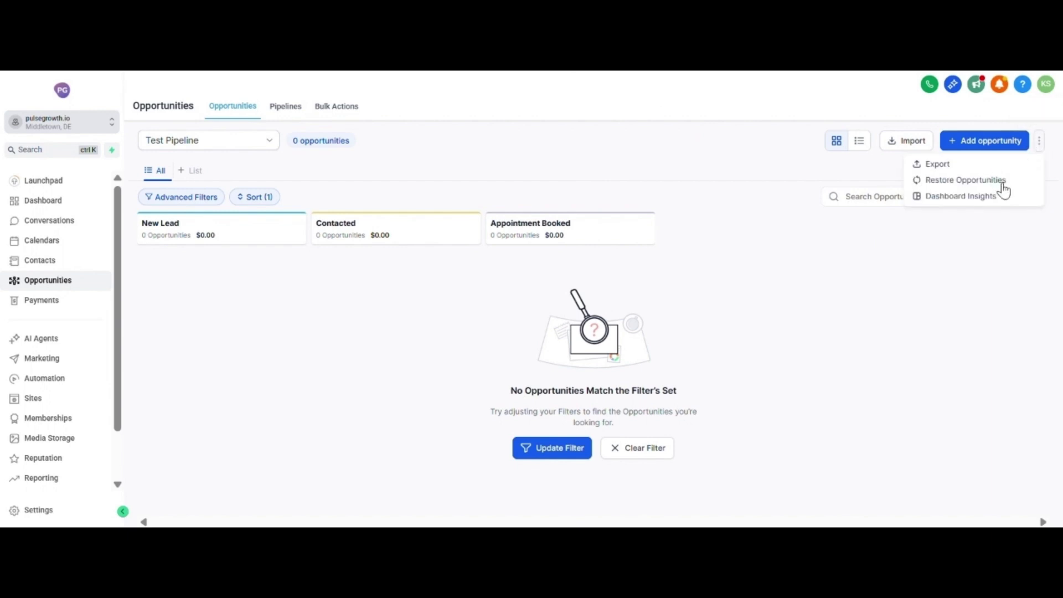
{"action": "left_click", "coordinate": [992, 231]}
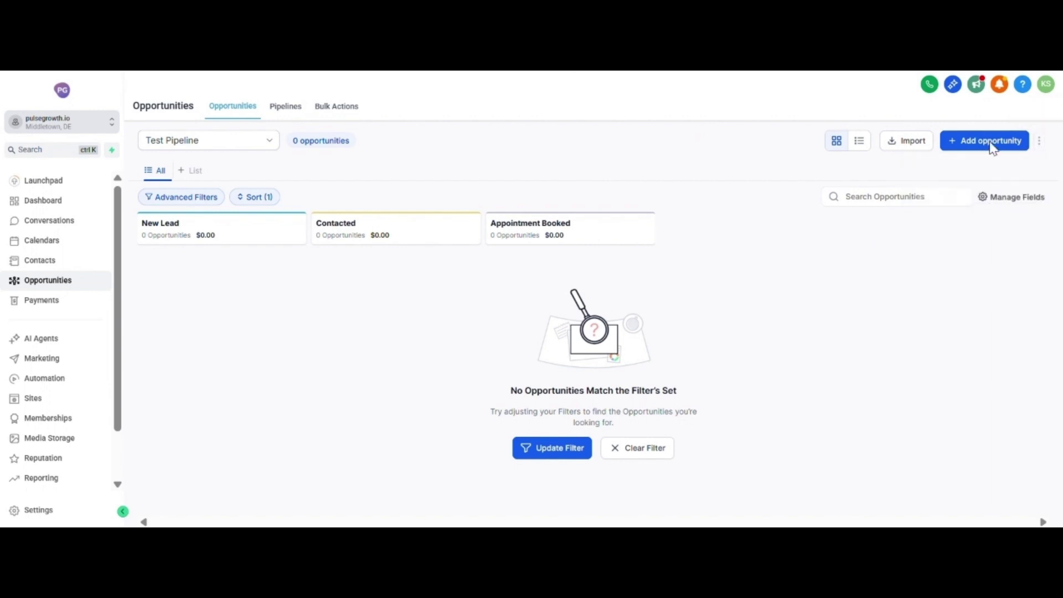
Step: Start a new opportunity in Test Pipeline and find the primary contact by name
{"action": "left_click", "coordinate": [993, 143]}
{"action": "left_click", "coordinate": [484, 208]}
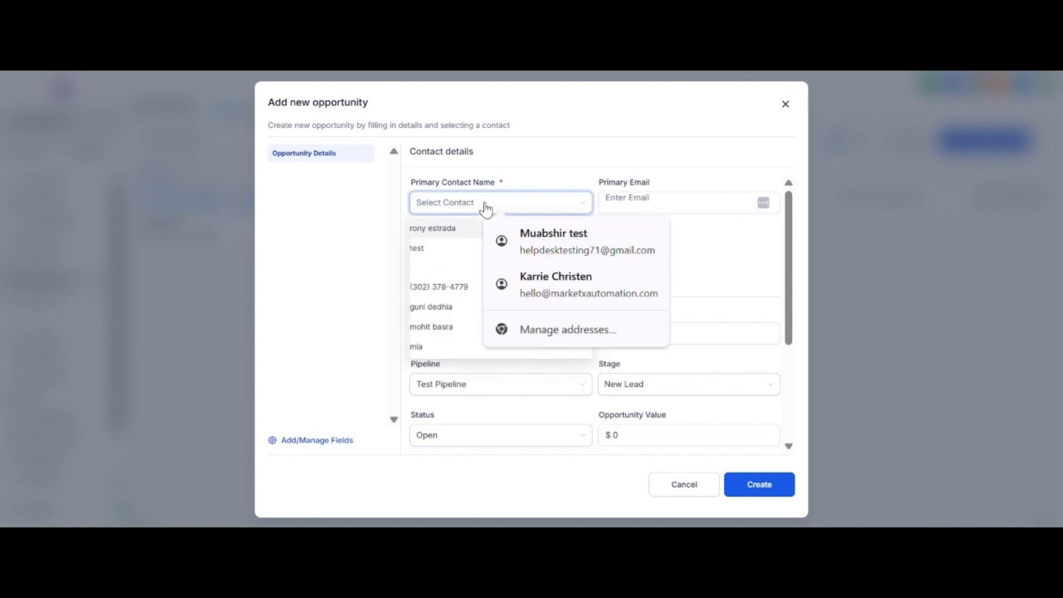
{"action": "type", "text": "ash"}
{"action": "key", "text": "BackSpace"}
{"action": "key", "text": "BackSpace"}
{"action": "key", "text": "BackSpace"}
{"action": "type", "text": "e"}
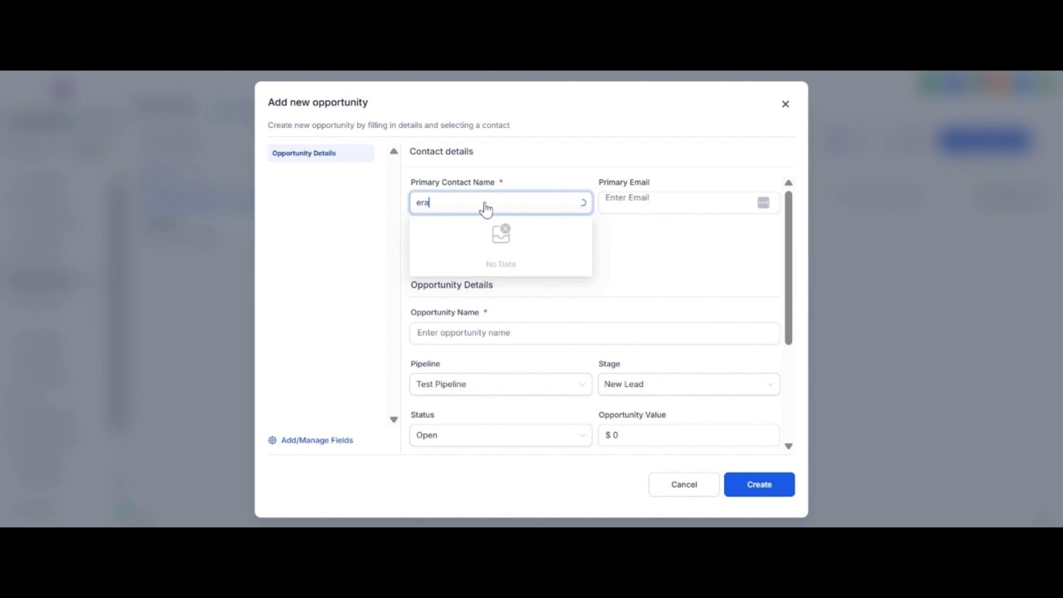
{"action": "type", "text": "ra"}
Step: Create the opportunity in the New Lead stage with Open status and close its details
{"action": "scroll", "coordinate": [487, 244], "scroll_direction": "down", "scroll_amount": 3}
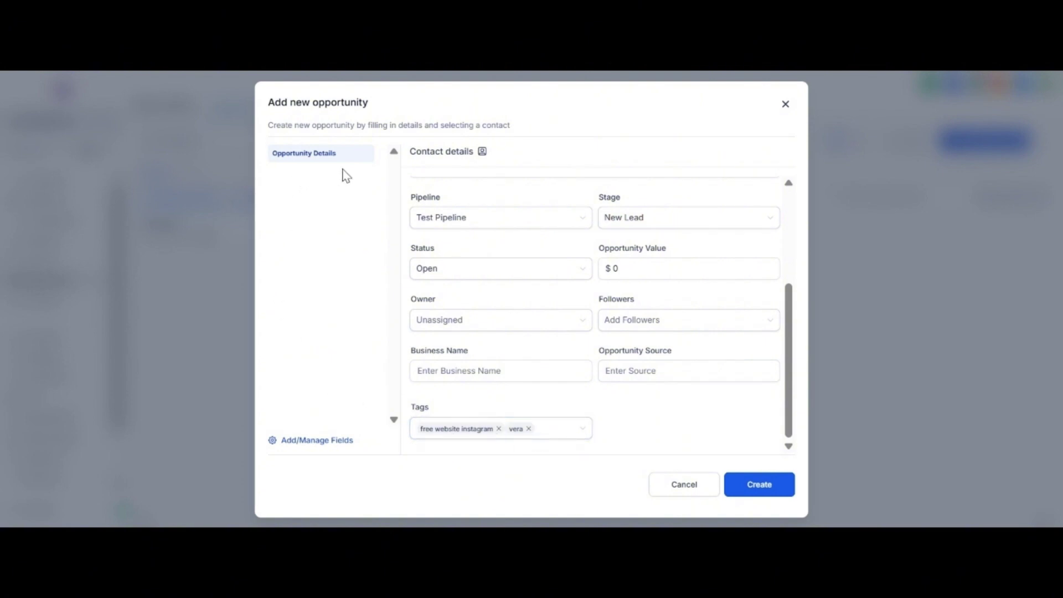
{"action": "left_click", "coordinate": [760, 497]}
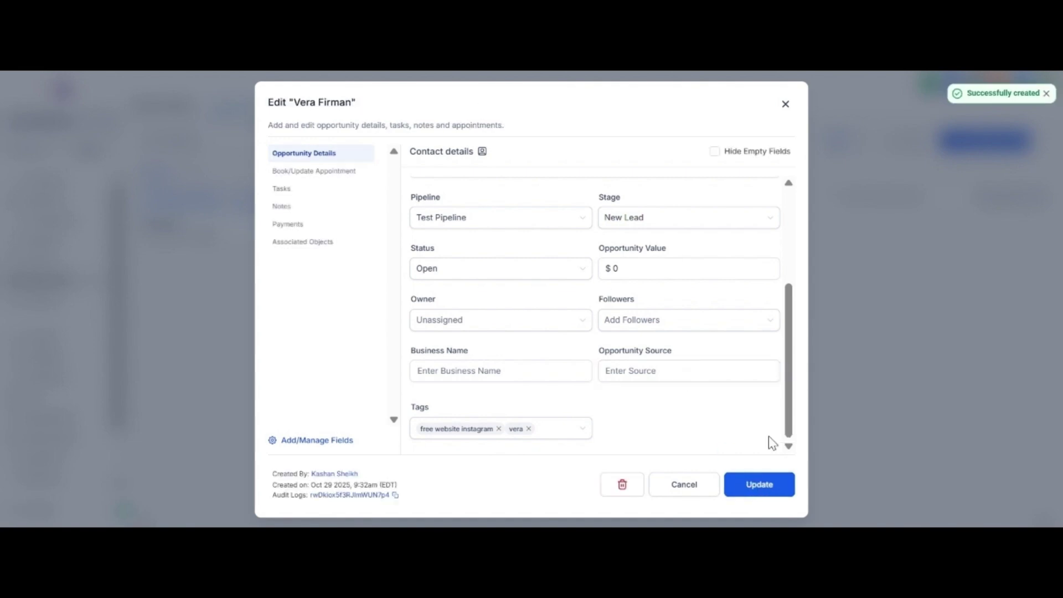
{"action": "left_click", "coordinate": [786, 104]}
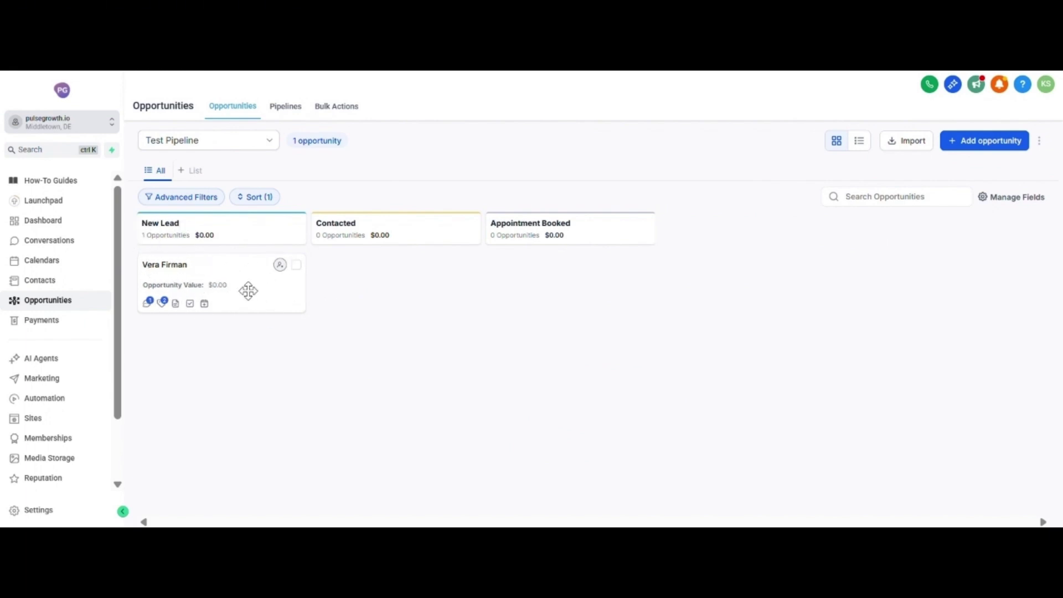
Step: Open the opportunity in the New Lead stage and review its contact and opportunity details
{"action": "left_click", "coordinate": [277, 289]}
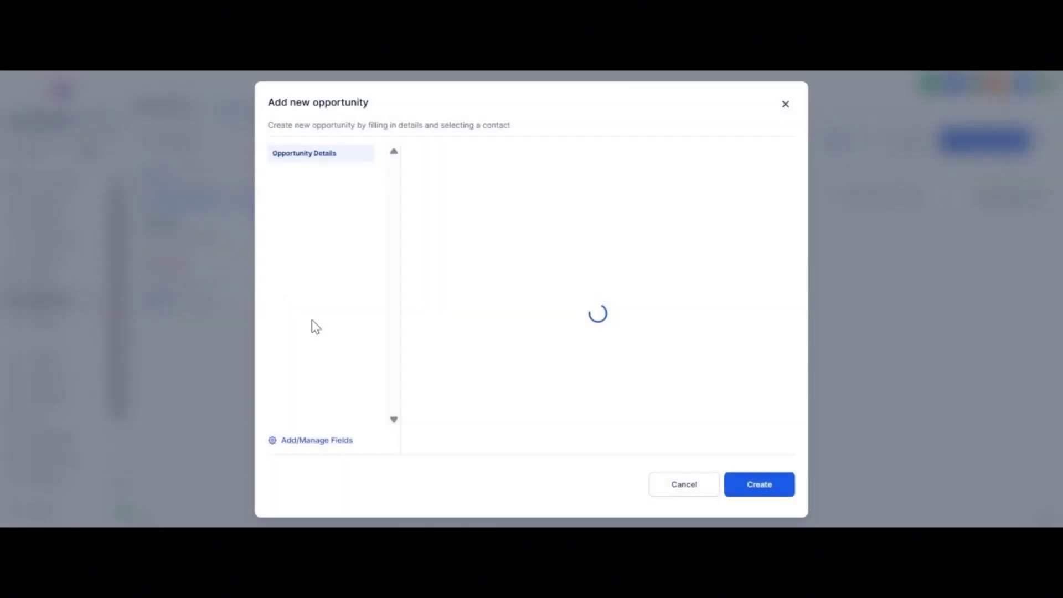
{"action": "scroll", "coordinate": [527, 333], "scroll_direction": "down", "scroll_amount": 3}
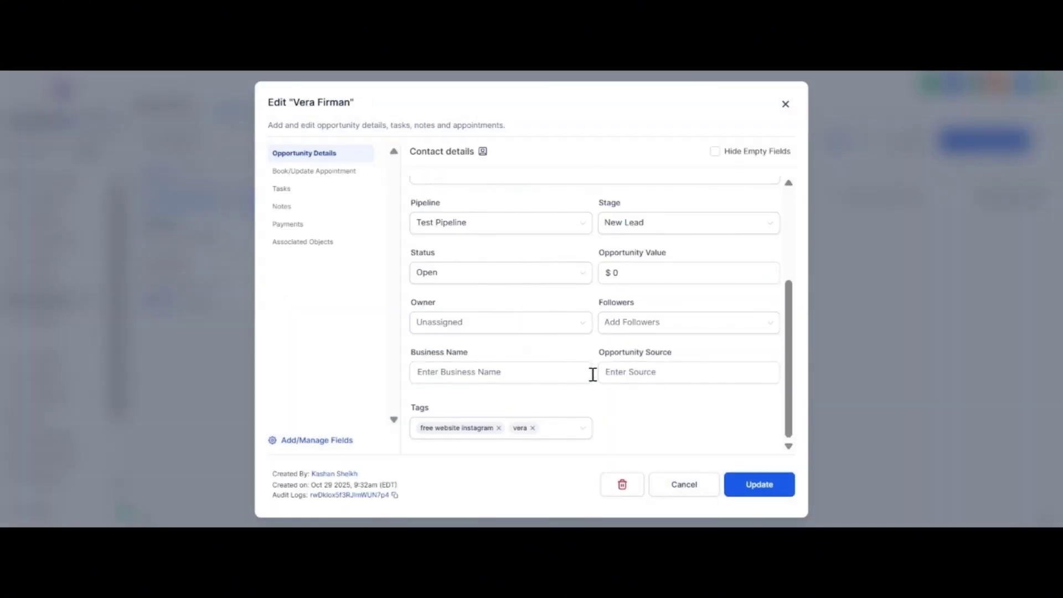
{"action": "scroll", "coordinate": [504, 443], "scroll_direction": "up", "scroll_amount": 3}
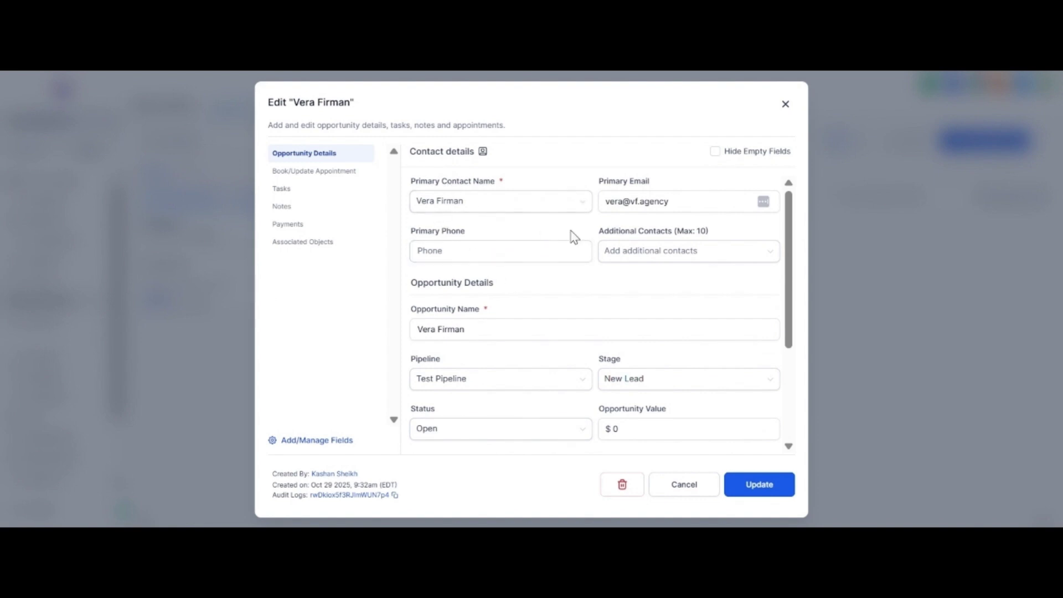
{"action": "scroll", "coordinate": [626, 275], "scroll_direction": "down", "scroll_amount": 1}
{"action": "scroll", "coordinate": [631, 294], "scroll_direction": "down", "scroll_amount": 3}
{"action": "scroll", "coordinate": [482, 338], "scroll_direction": "up", "scroll_amount": 4}
Step: Review the opportunity's appointment booking, tasks, notes and payments sections, and close the opportunity
{"action": "left_click", "coordinate": [338, 172]}
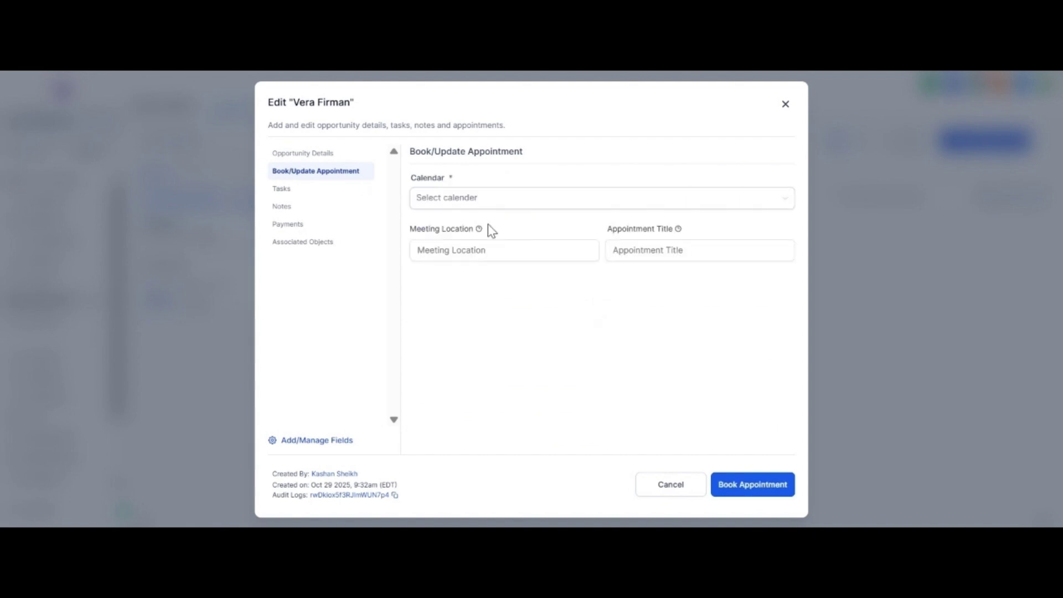
{"action": "left_click", "coordinate": [336, 190]}
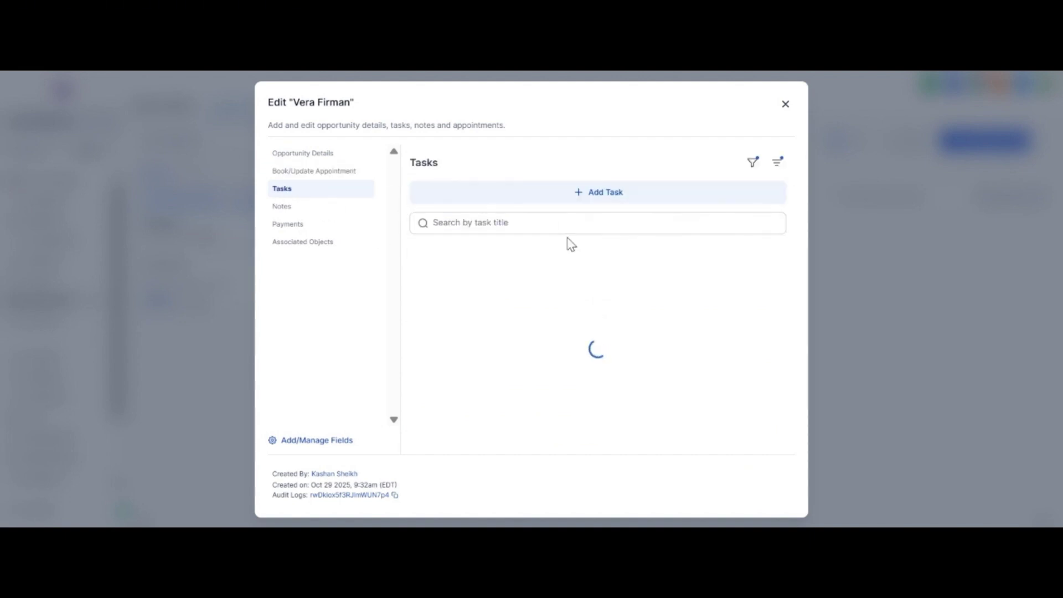
{"action": "left_click", "coordinate": [319, 210]}
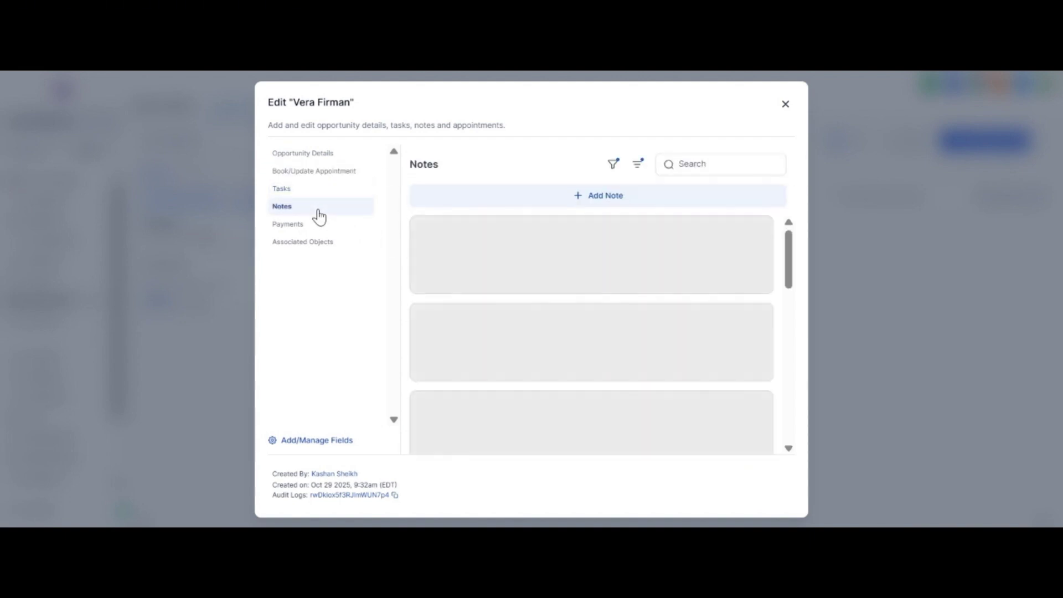
{"action": "left_click", "coordinate": [322, 226]}
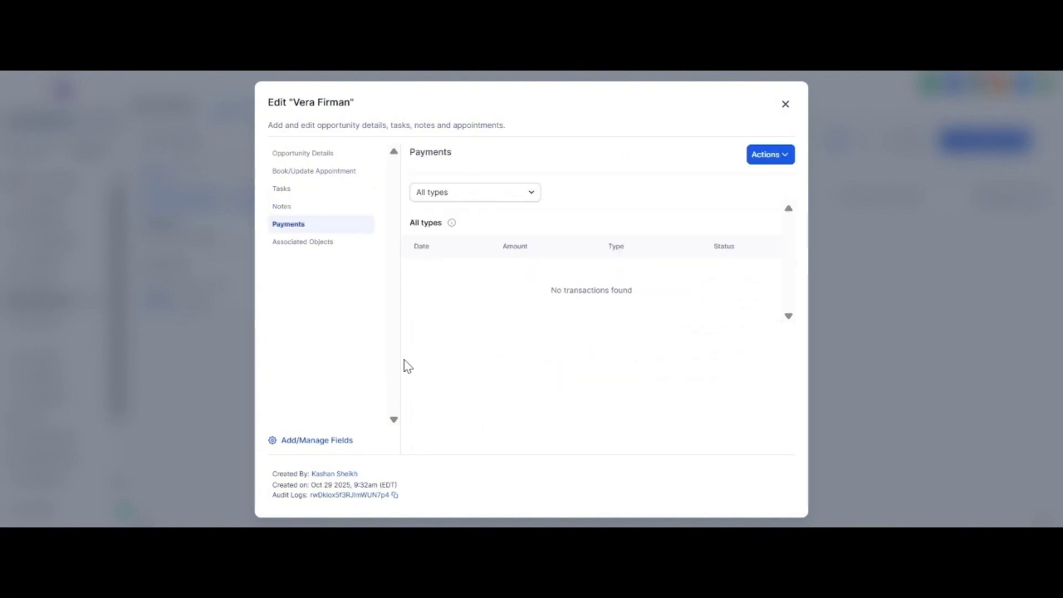
{"action": "left_click", "coordinate": [786, 104]}
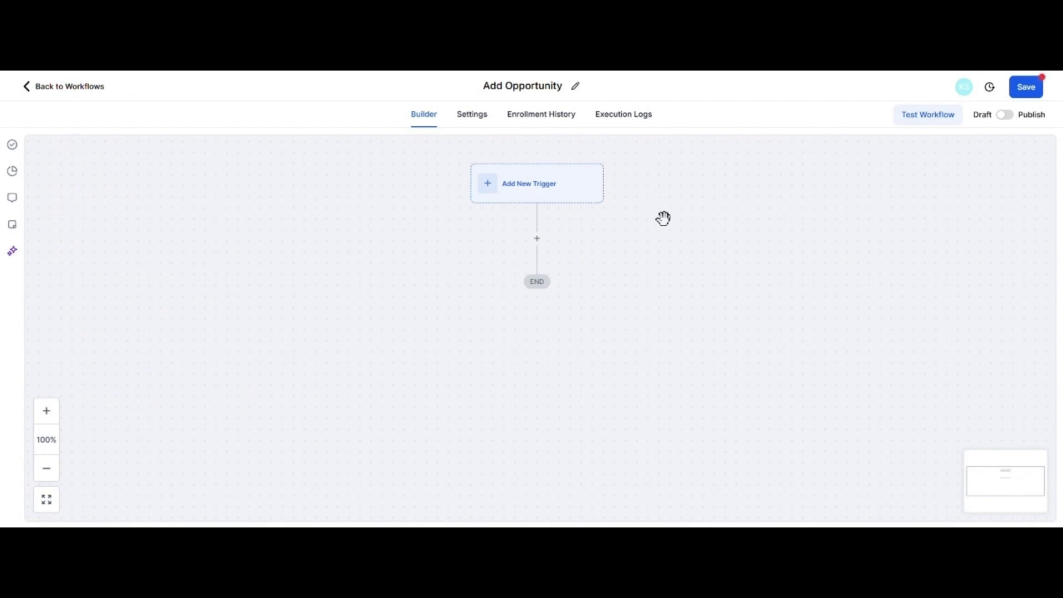
Step: Search the triggers for "form submitted" and choose Form Submitted as the Add Opportunity workflow's trigger
{"action": "left_click", "coordinate": [522, 191]}
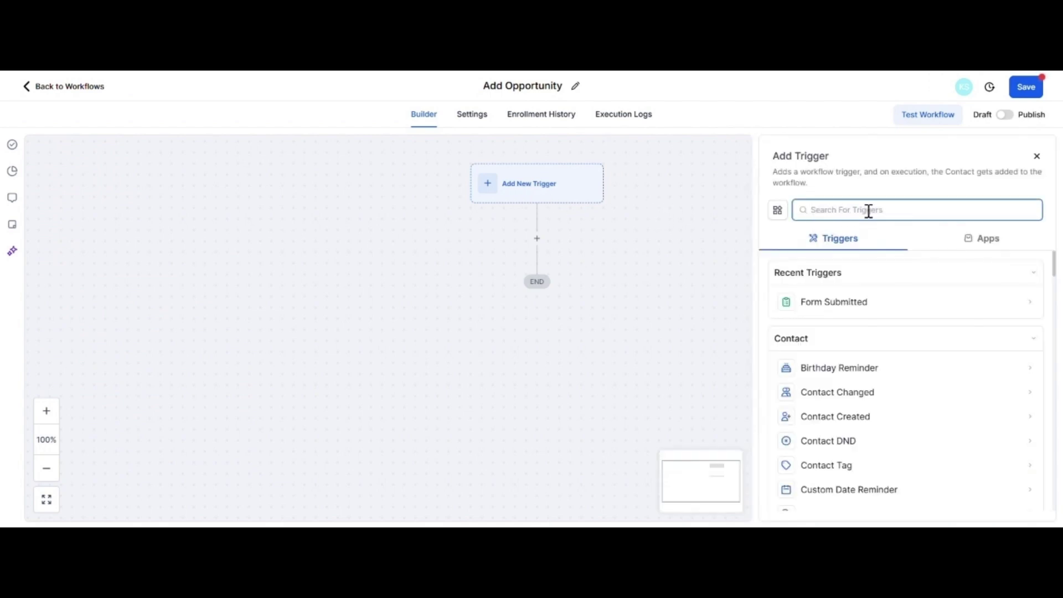
{"action": "type", "text": "form s"}
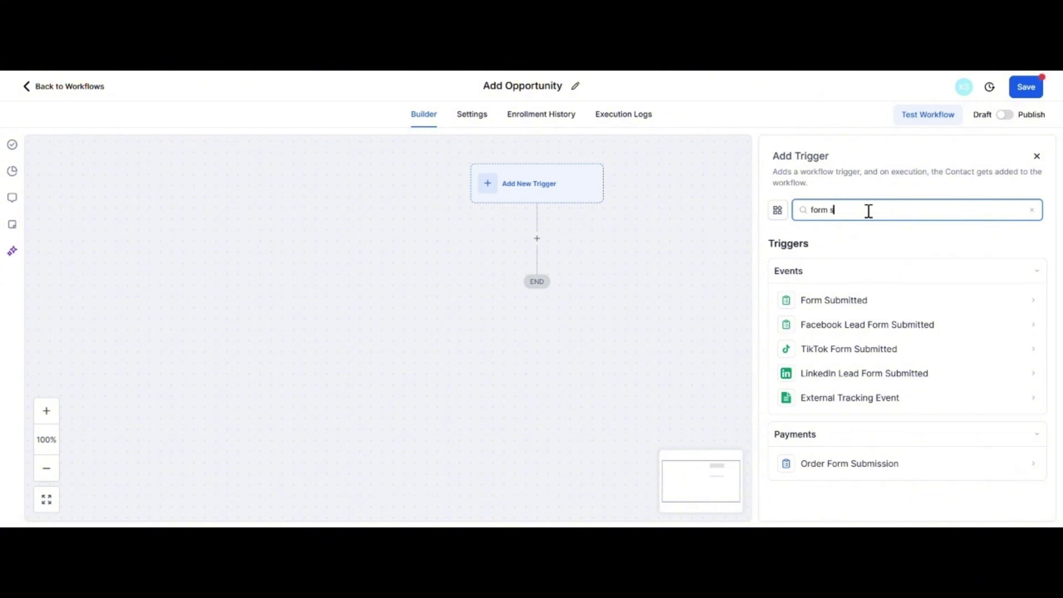
{"action": "type", "text": "ubmitted"}
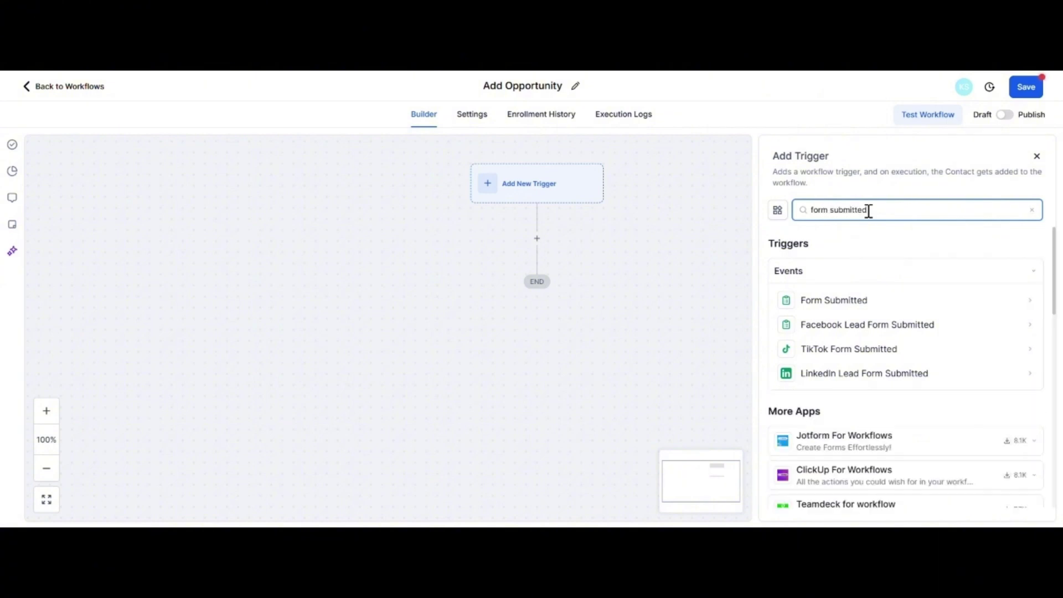
{"action": "left_click", "coordinate": [848, 304]}
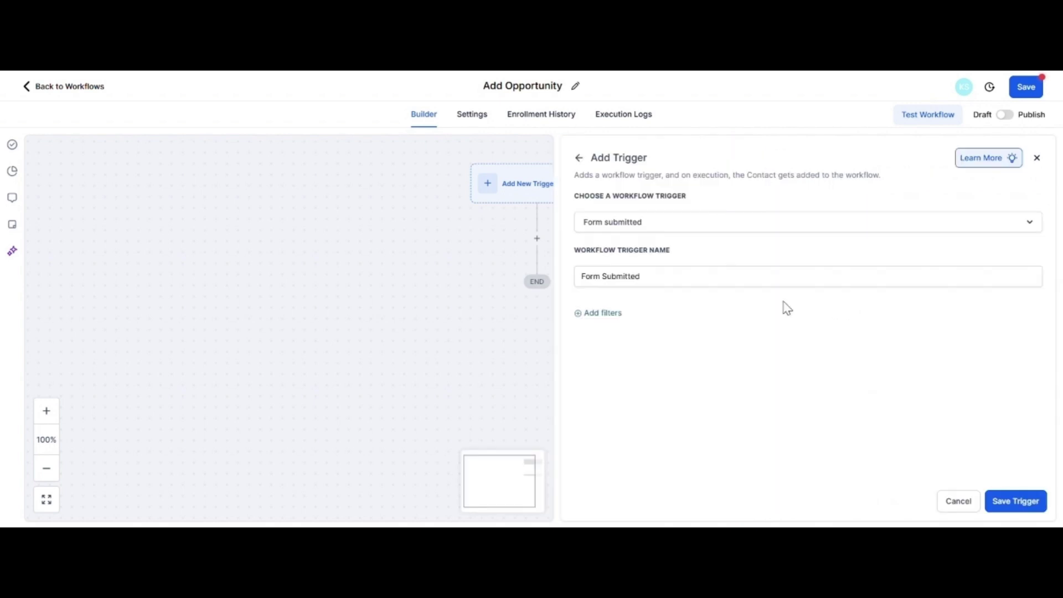
Step: Add a "Form is" filter with the Plug-&-Play form to the Form Submitted trigger and save the trigger
{"action": "left_click", "coordinate": [599, 311]}
{"action": "left_click", "coordinate": [658, 332]}
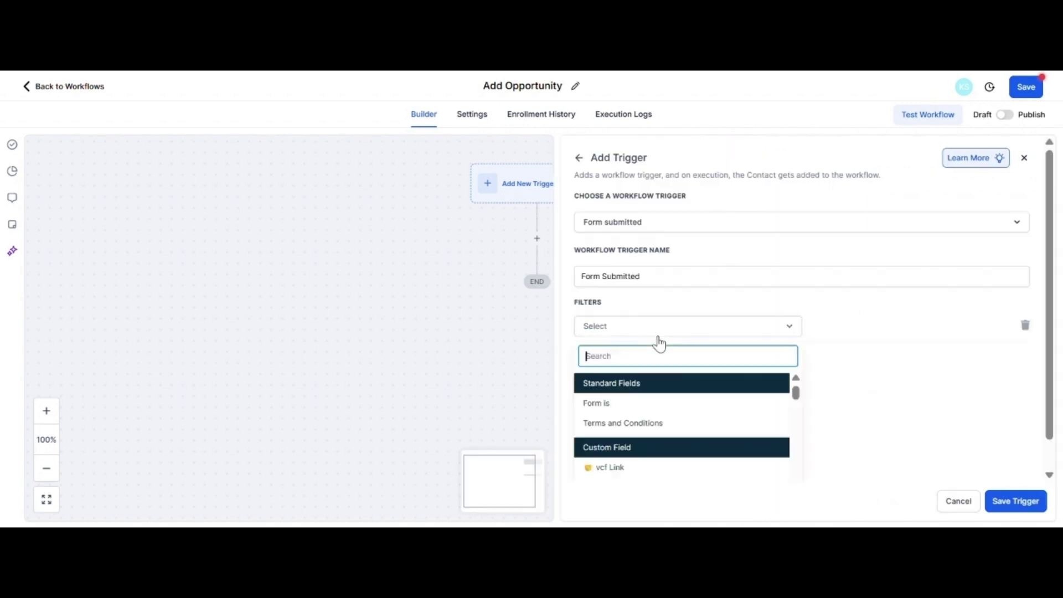
{"action": "left_click", "coordinate": [624, 403]}
{"action": "left_click", "coordinate": [874, 326]}
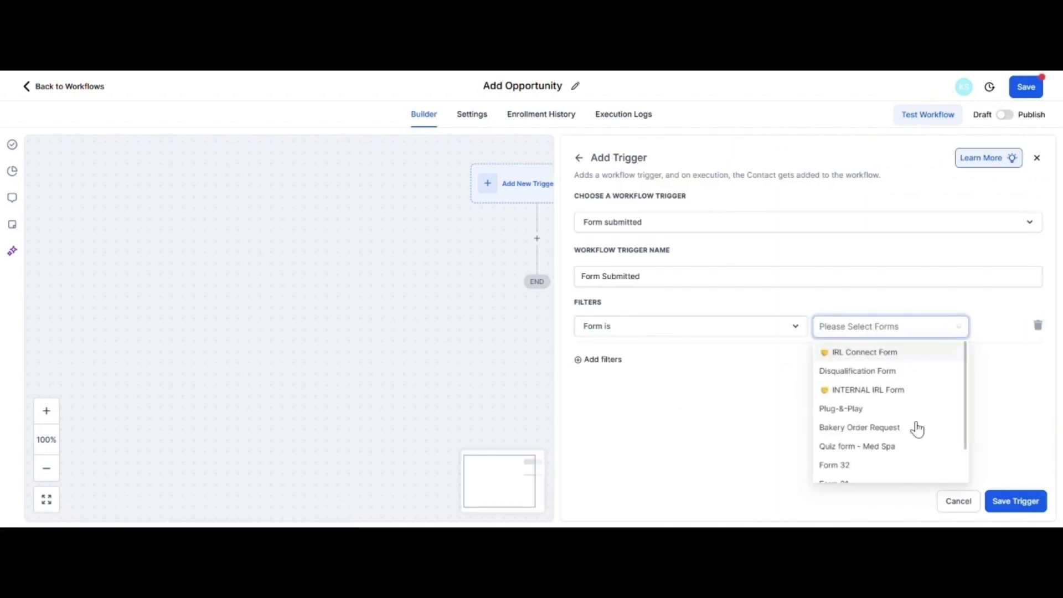
{"action": "left_click", "coordinate": [913, 413]}
{"action": "left_click", "coordinate": [1017, 502]}
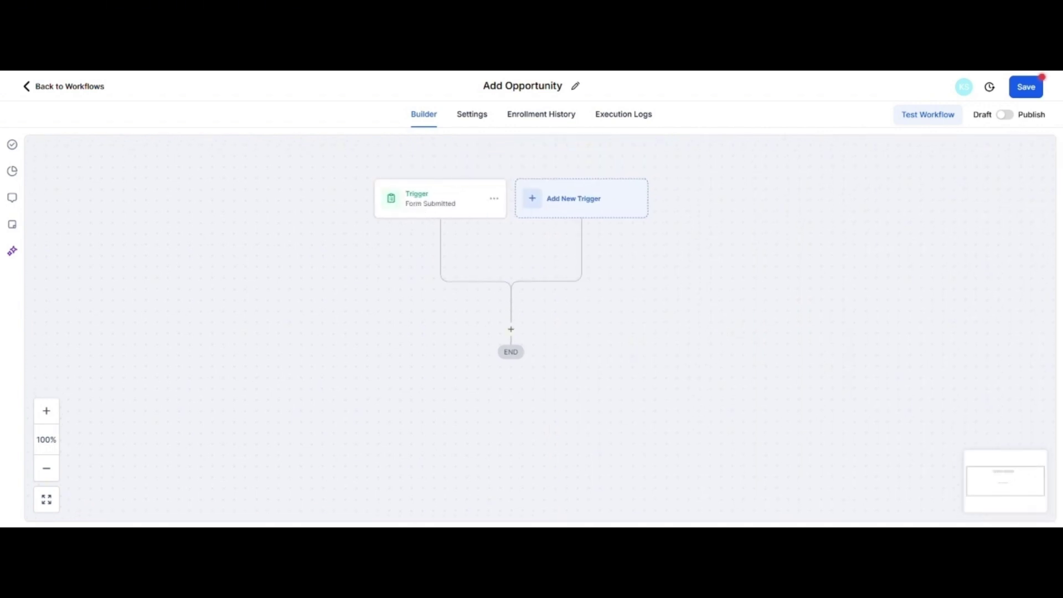
Step: Add a Create Opportunity action below the trigger, searching the actions for "create", and set its pipeline to Test Pipeline
{"action": "left_click", "coordinate": [512, 330]}
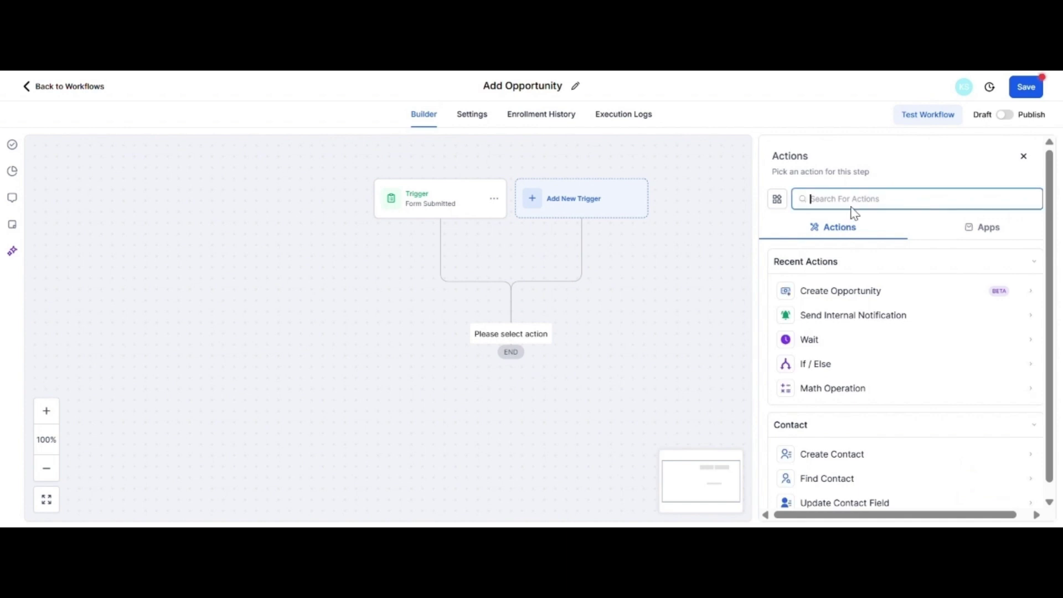
{"action": "type", "text": "create"}
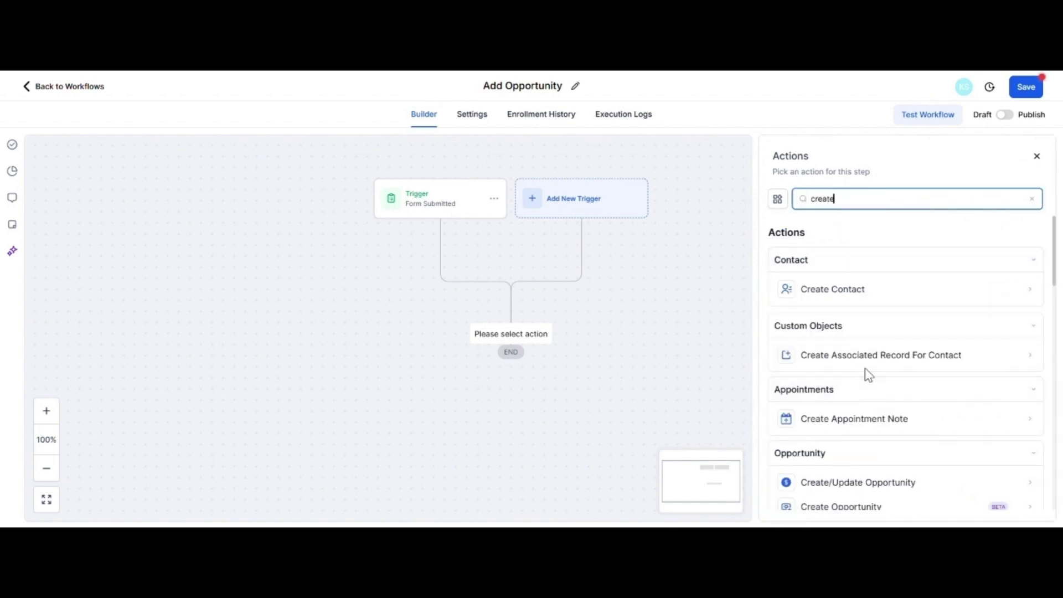
{"action": "scroll", "coordinate": [870, 377], "scroll_direction": "down", "scroll_amount": 3}
{"action": "left_click", "coordinate": [851, 350]}
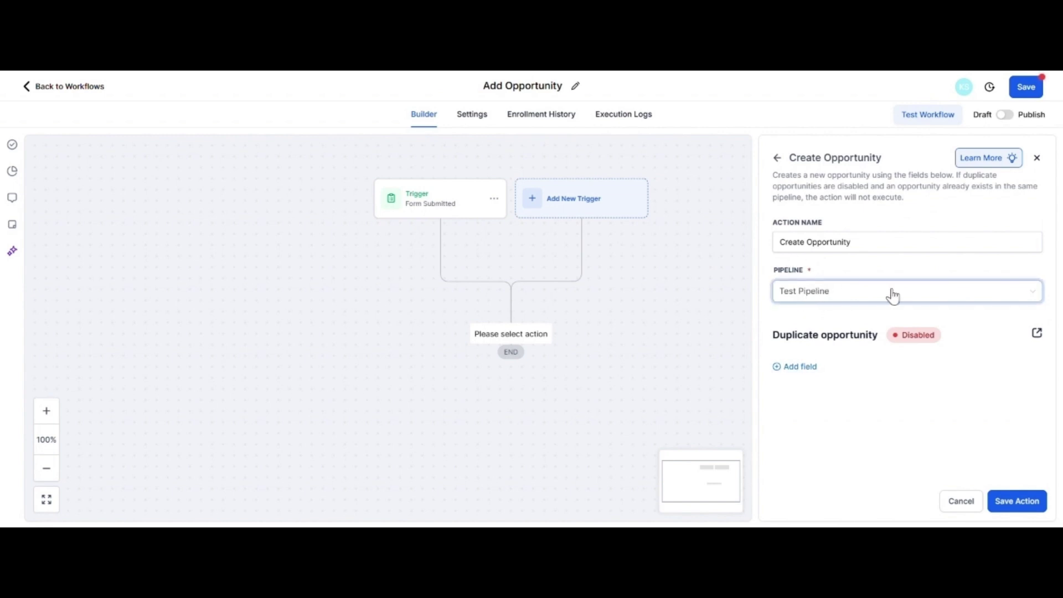
Step: Add a Pipeline Stage field to the Create Opportunity action and set it to New Lead
{"action": "left_click", "coordinate": [796, 369]}
{"action": "left_click", "coordinate": [832, 380]}
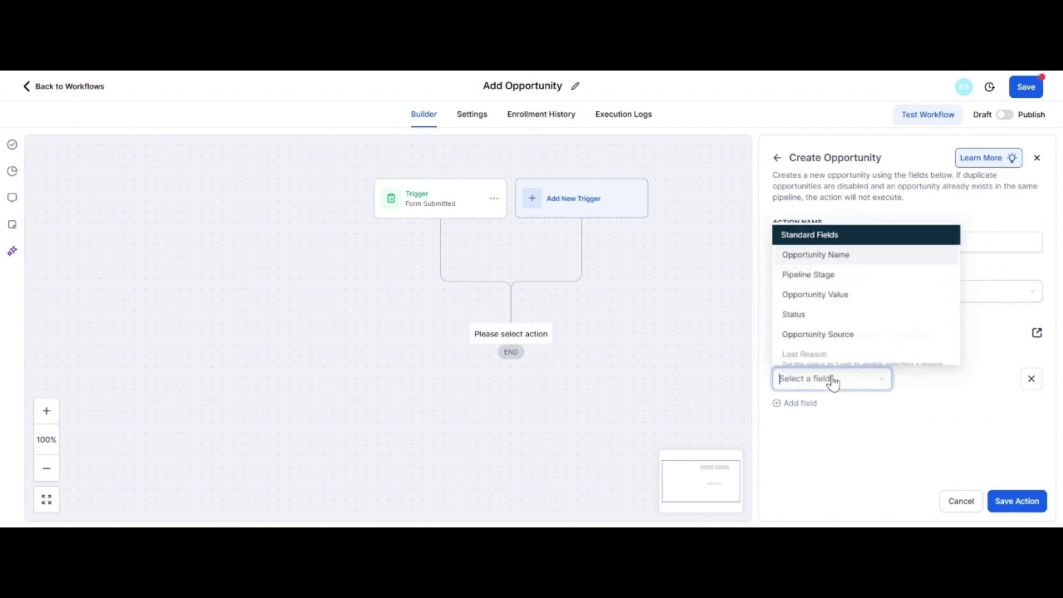
{"action": "left_click", "coordinate": [813, 276]}
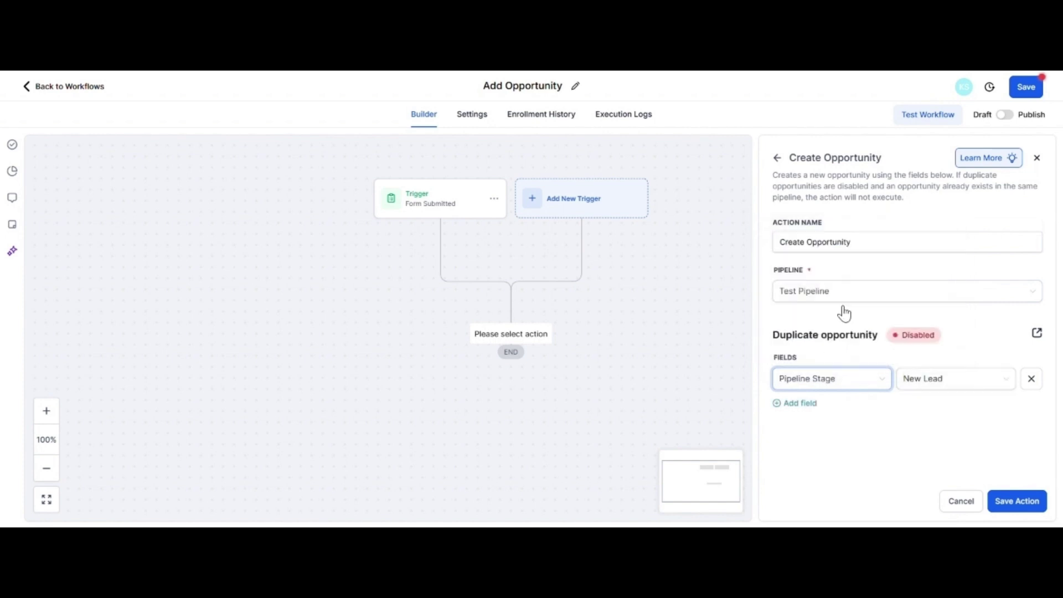
{"action": "left_click", "coordinate": [932, 388]}
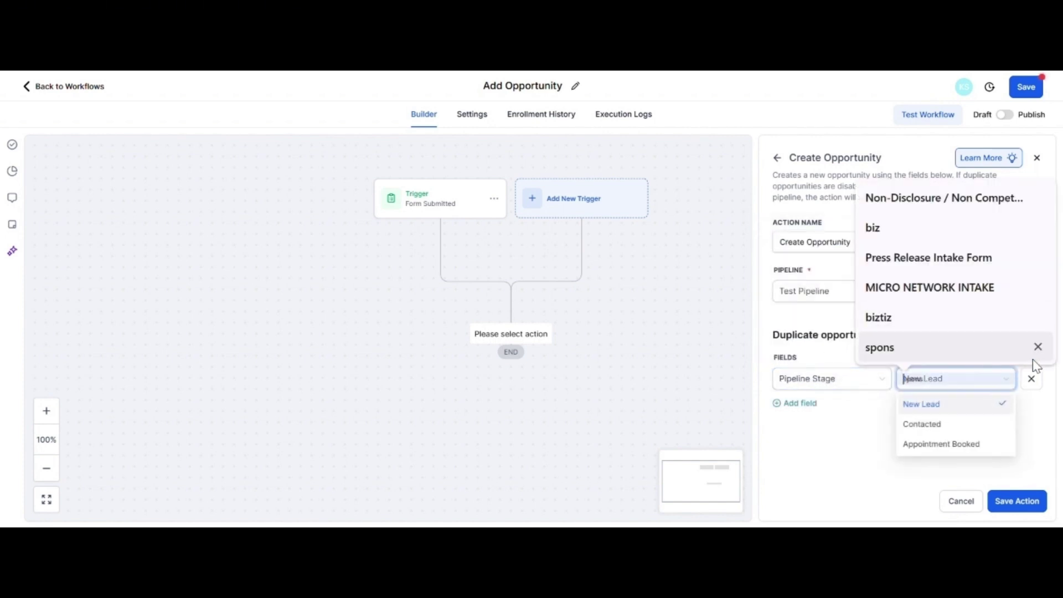
{"action": "left_click", "coordinate": [1031, 412]}
{"action": "left_click", "coordinate": [995, 392]}
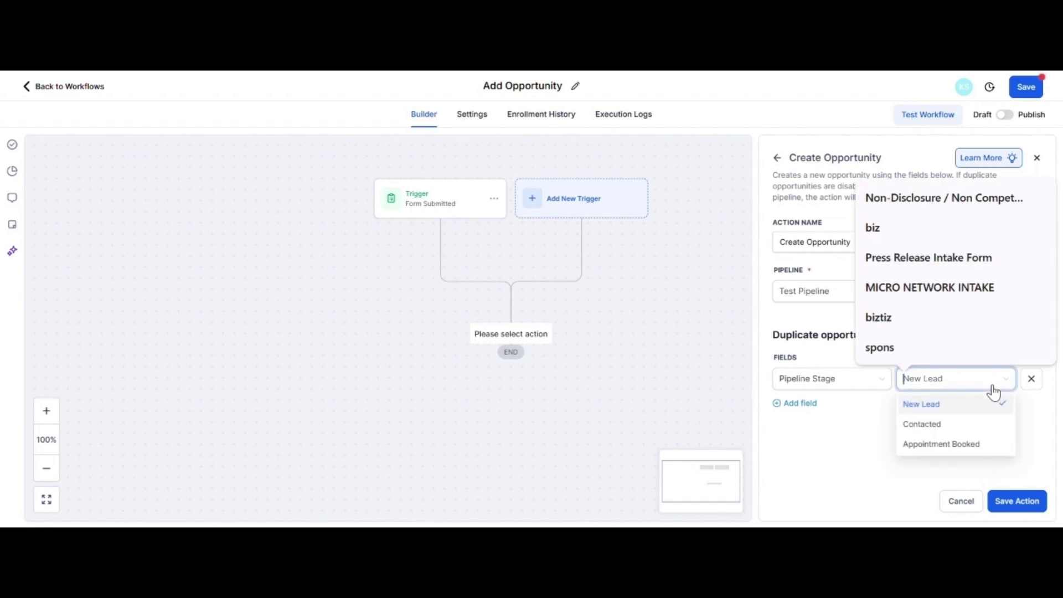
{"action": "left_click", "coordinate": [935, 409]}
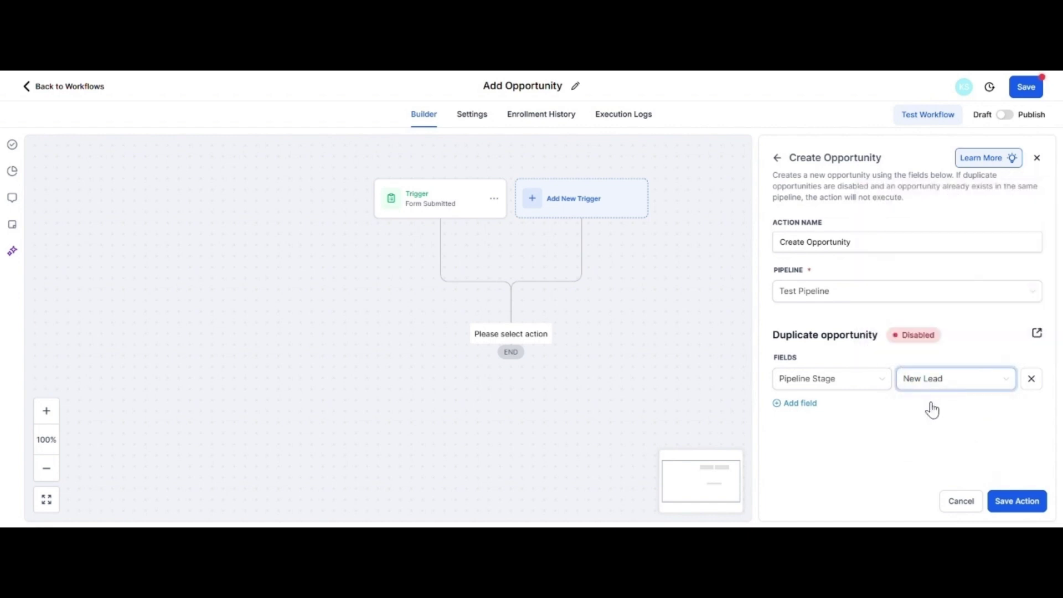
Step: Add an Opportunity Name field to the action and fill it with the contact's First Name custom value
{"action": "left_click", "coordinate": [793, 404]}
{"action": "left_click", "coordinate": [801, 415]}
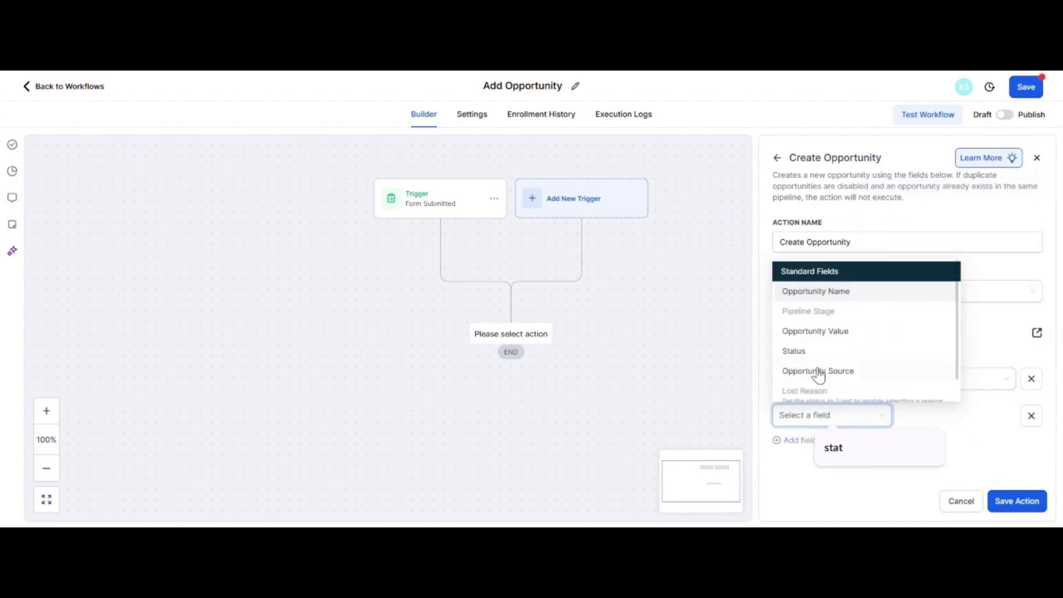
{"action": "left_click", "coordinate": [828, 294]}
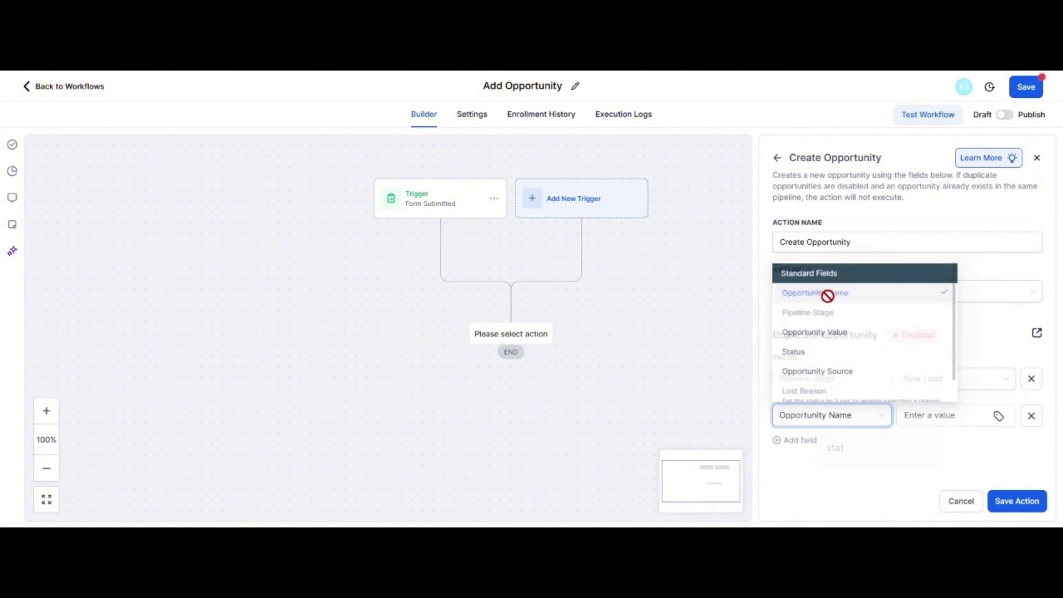
{"action": "left_click", "coordinate": [998, 417]}
{"action": "left_click", "coordinate": [875, 184]}
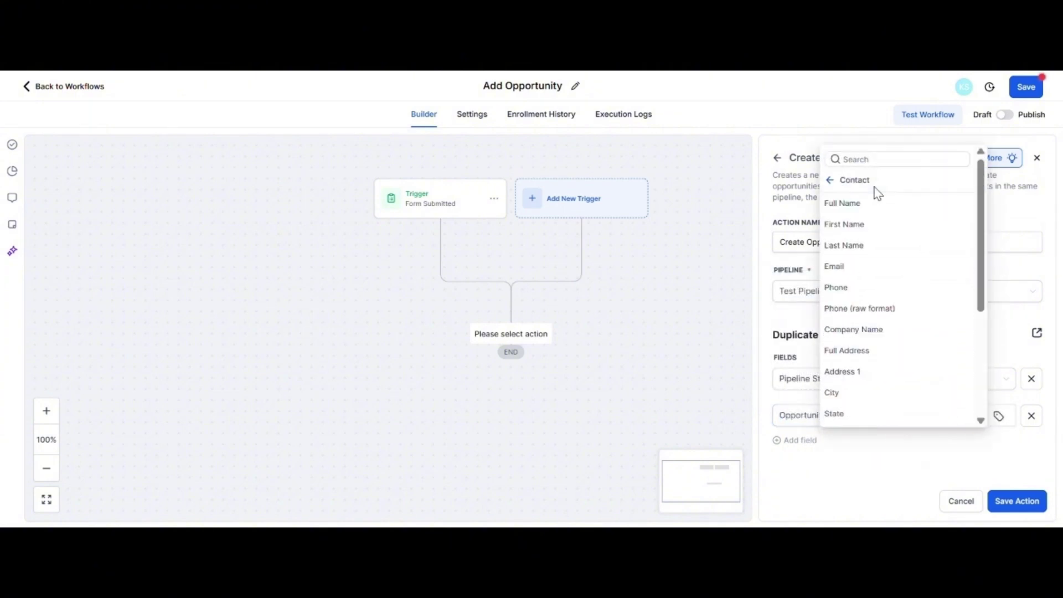
{"action": "left_click", "coordinate": [850, 225]}
Step: Add an Opportunity Source field with the value {{contact.source}} and save the Create Opportunity action
{"action": "left_click", "coordinate": [800, 441]}
{"action": "left_click", "coordinate": [831, 452]}
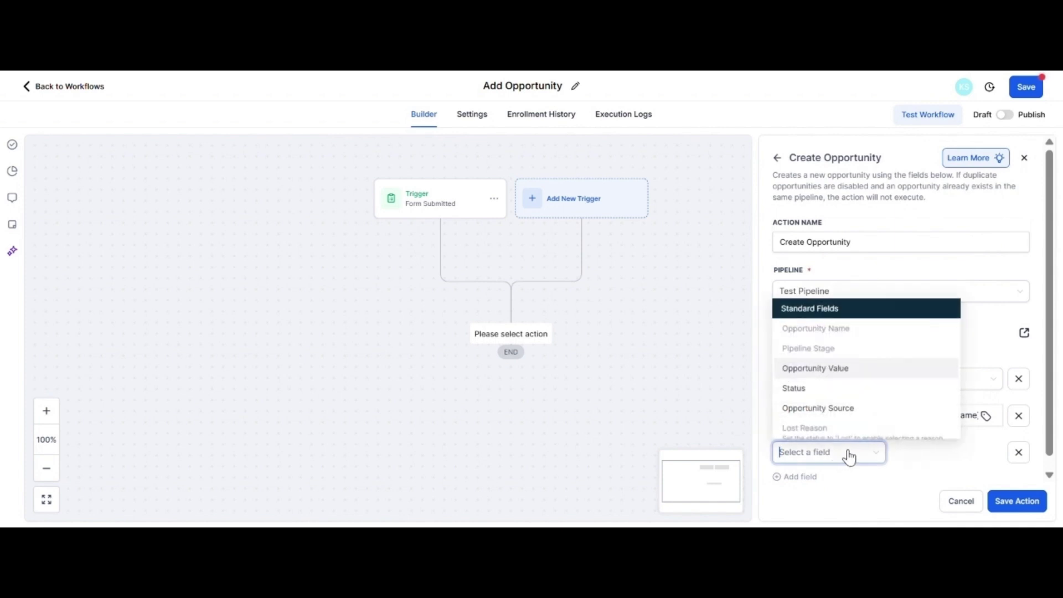
{"action": "left_click", "coordinate": [835, 408]}
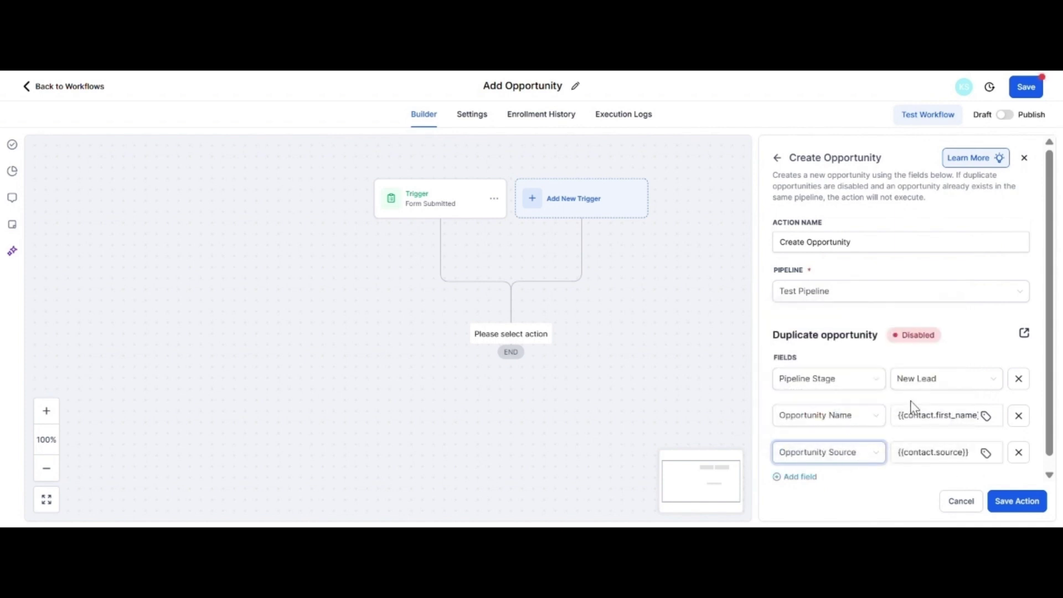
{"action": "scroll", "coordinate": [895, 441], "scroll_direction": "down", "scroll_amount": 1}
{"action": "left_click", "coordinate": [1018, 502]}
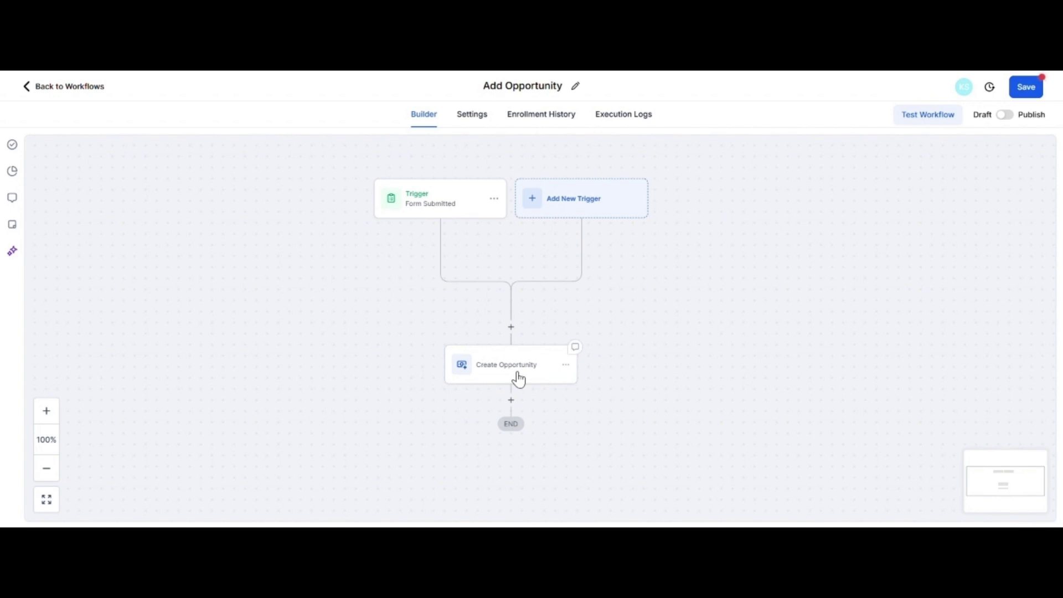
Step: Switch the Add Opportunity workflow from Draft to Publish, save it and dismiss the save notification
{"action": "left_click", "coordinate": [1011, 115]}
{"action": "left_click", "coordinate": [1026, 88]}
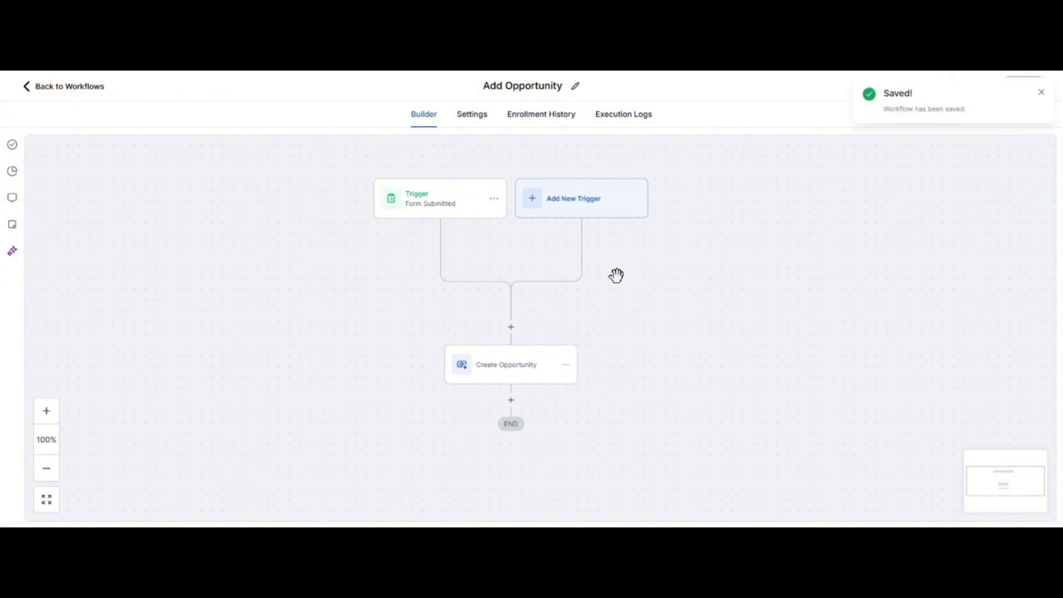
{"action": "left_click", "coordinate": [1042, 93]}
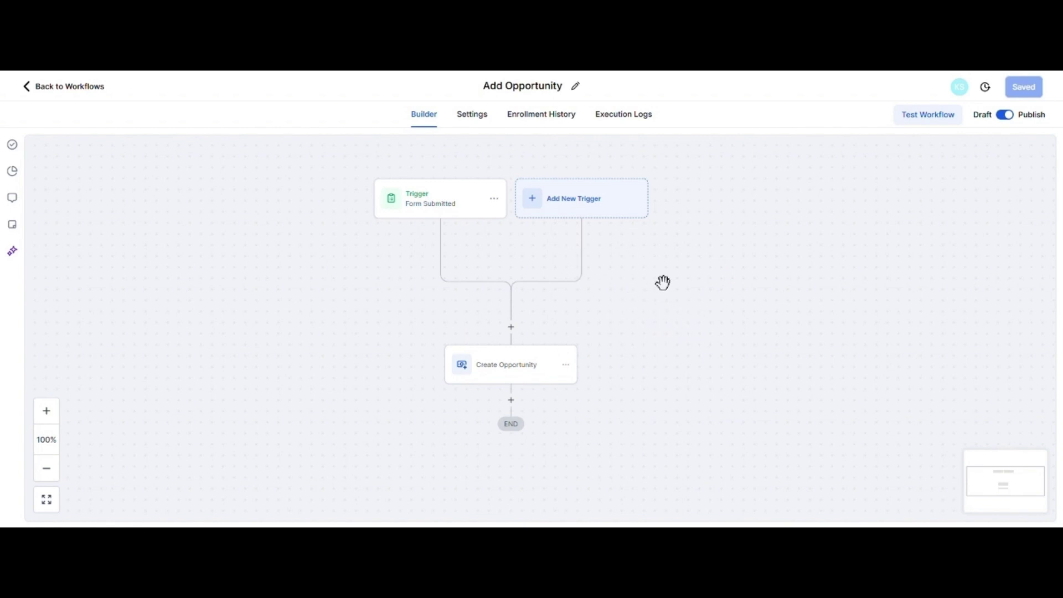
{"action": "left_click_drag", "start_coordinate": [691, 298], "coordinate": [676, 268]}
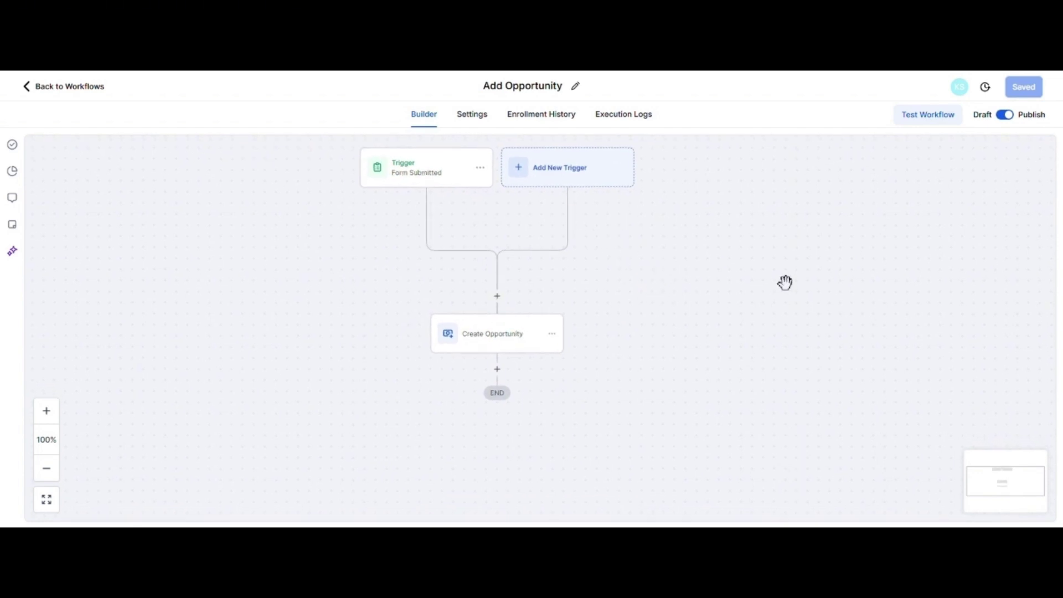